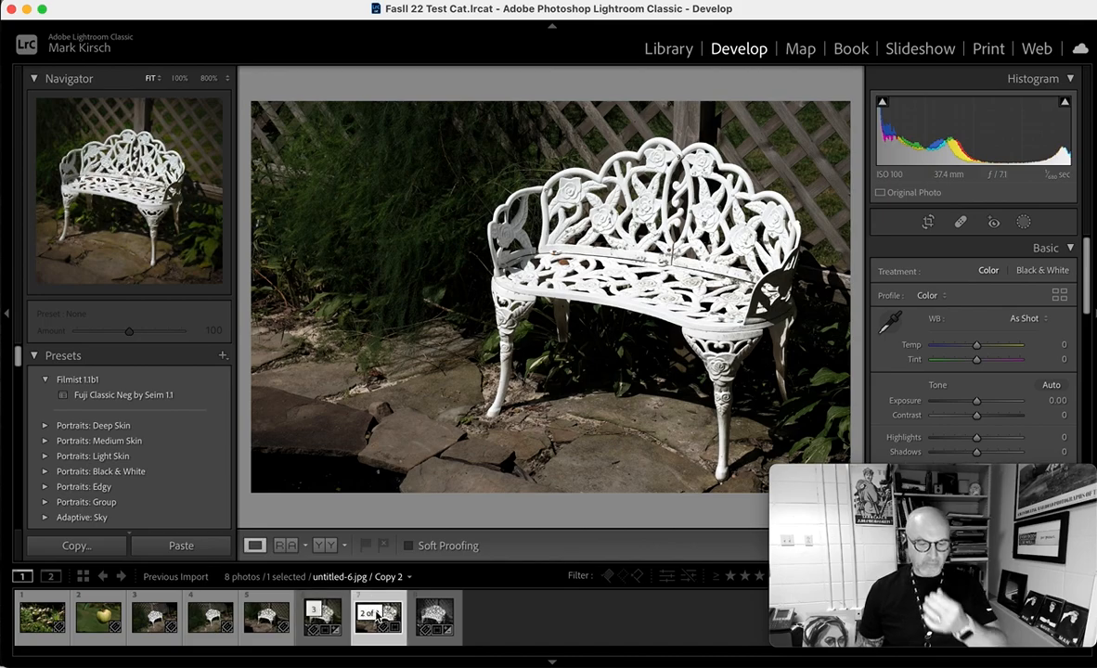
- Compare the original bench photo with its cropped color and black-and-white virtual copies
{"action": "left_click", "coordinate": [374, 614]}
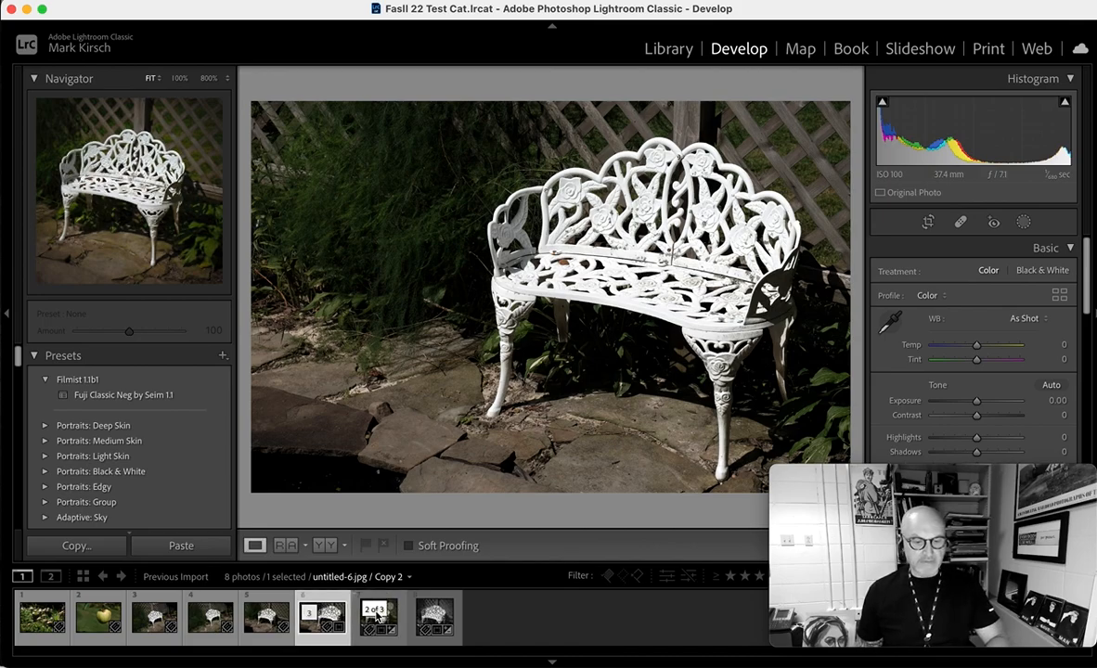
{"action": "left_click", "coordinate": [377, 616]}
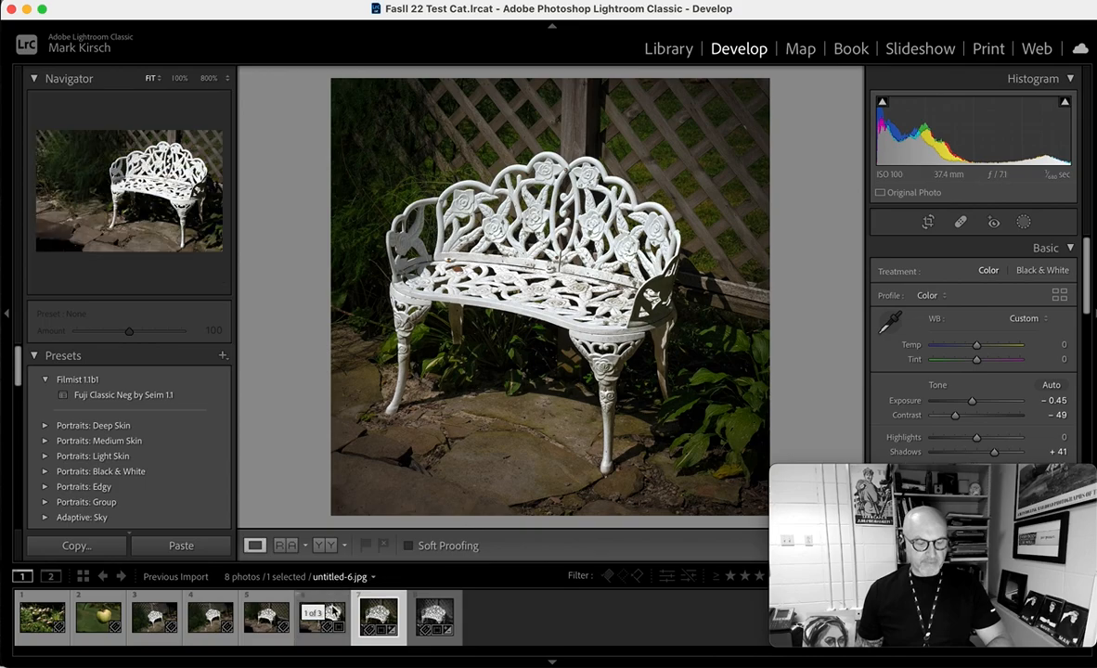
{"action": "left_click", "coordinate": [436, 625]}
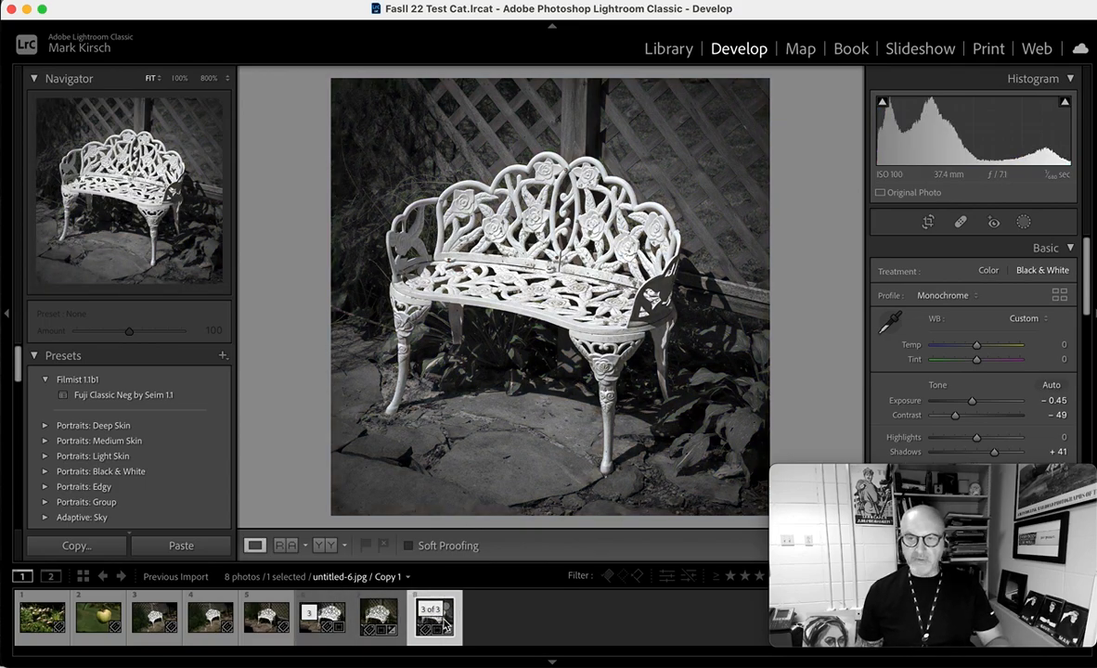
{"action": "left_click", "coordinate": [314, 627]}
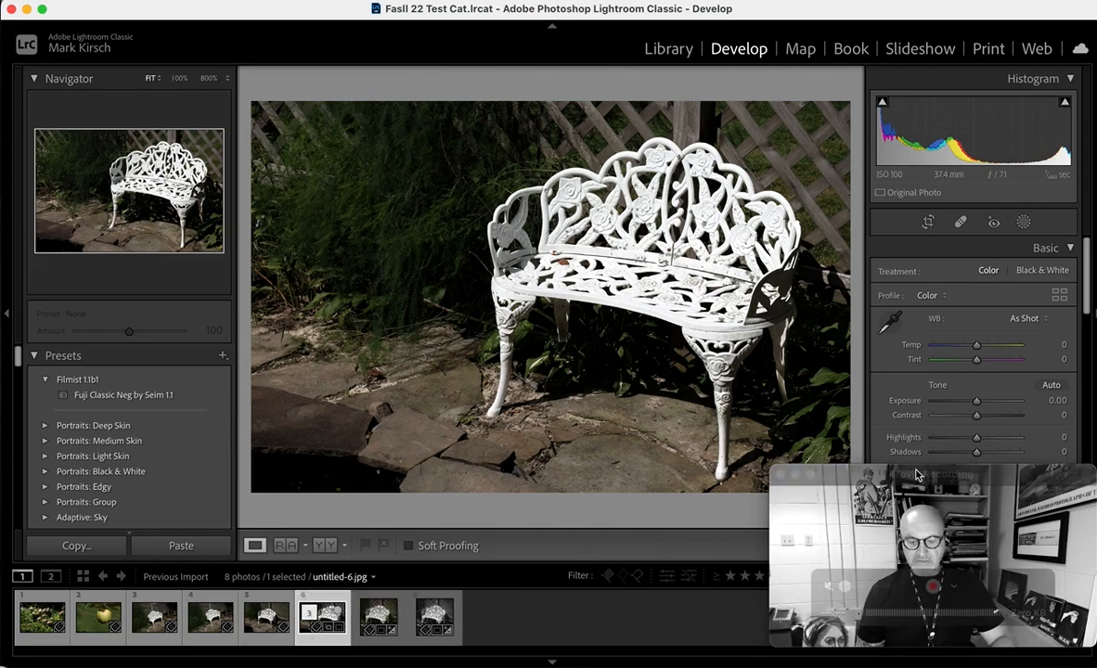
{"action": "left_click_drag", "start_coordinate": [912, 473], "coordinate": [925, 394]}
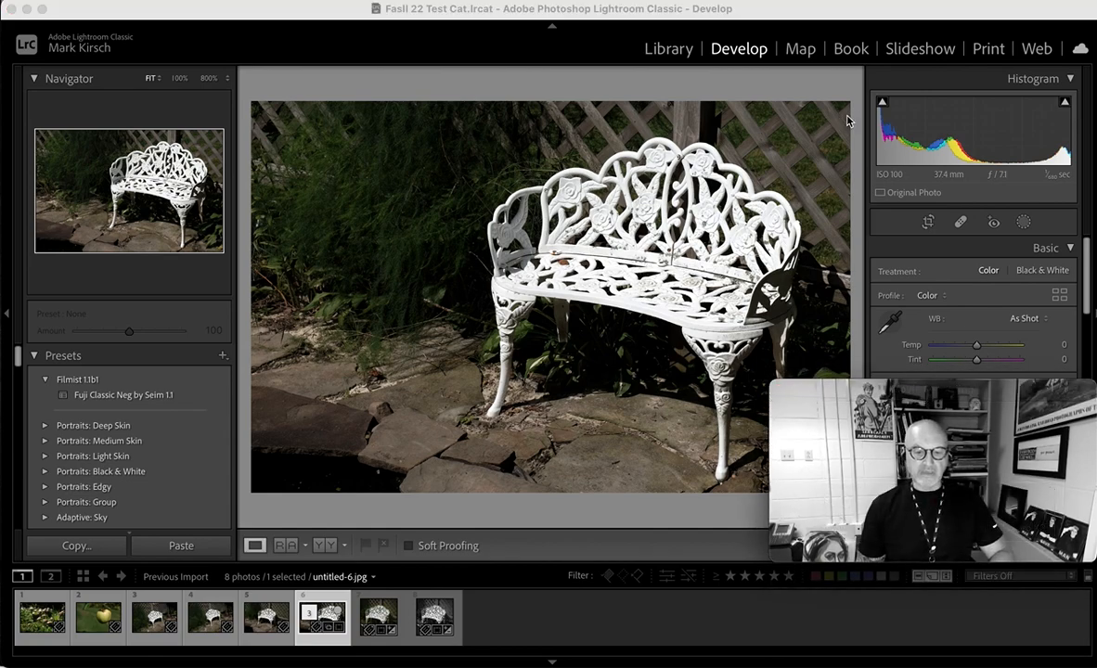
- Select the original bench photo and its two virtual copies in the Library grid and open the export settings for them
{"action": "left_click", "coordinate": [665, 52]}
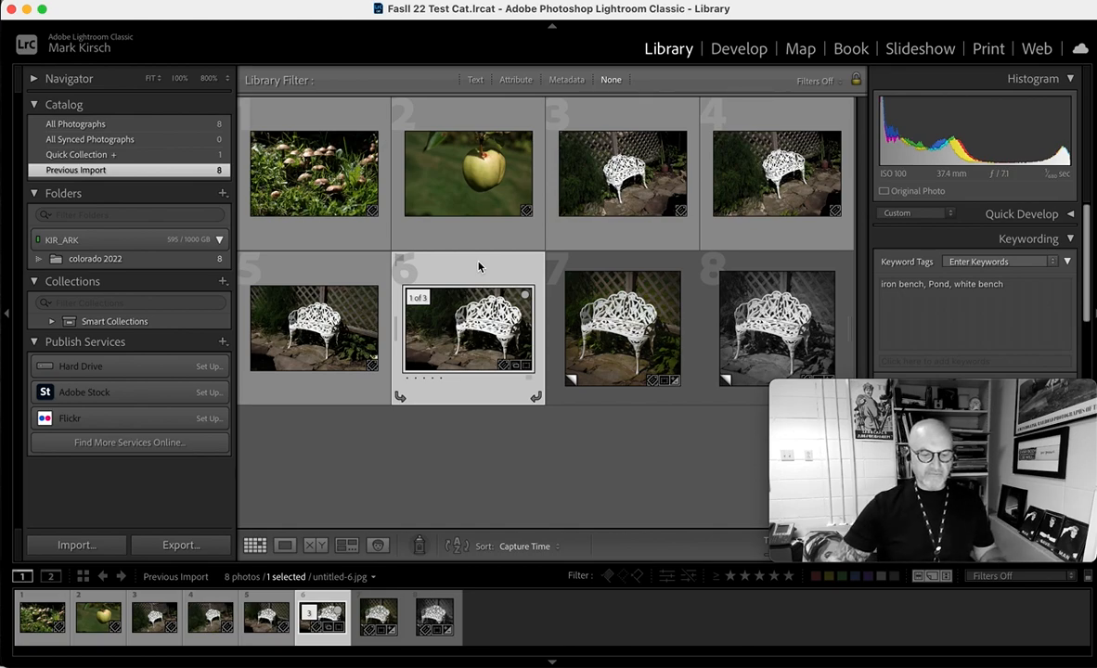
{"action": "left_click", "coordinate": [776, 267], "text": "shift"}
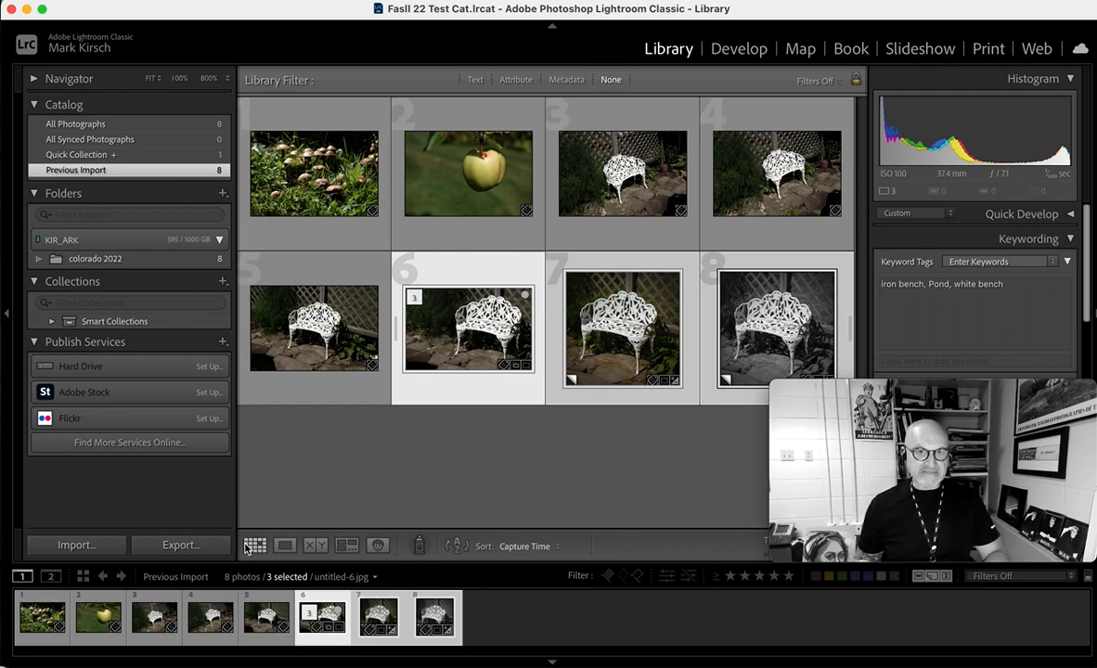
{"action": "left_click", "coordinate": [179, 546]}
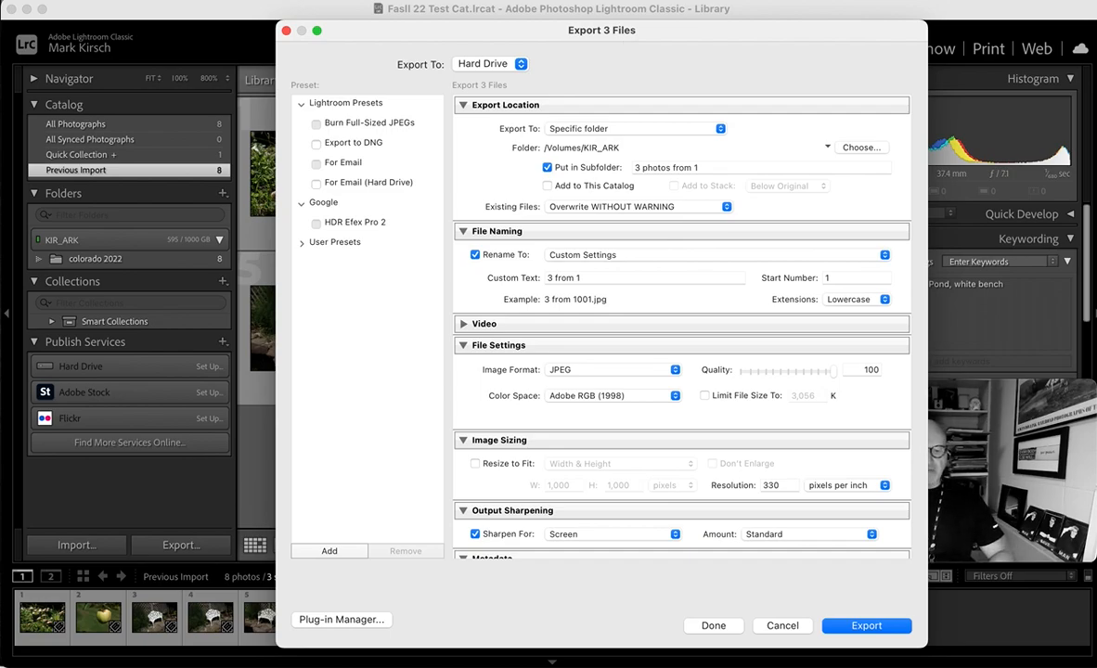
- Keep Hard Drive as the export target and set the export location to Desktop
{"action": "left_click", "coordinate": [486, 65]}
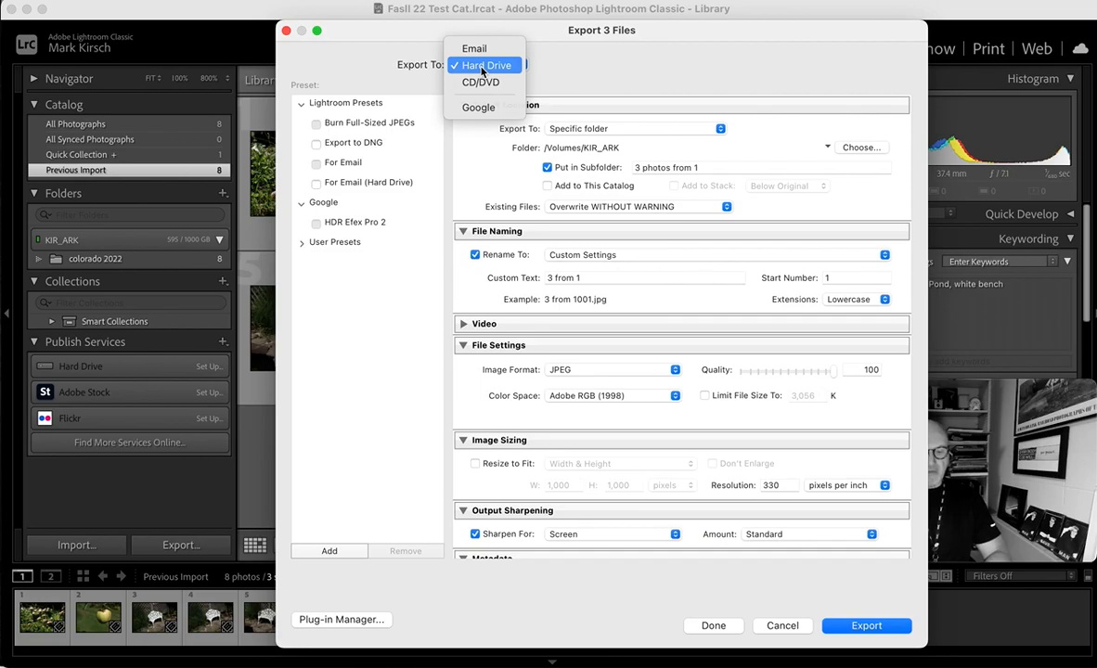
{"action": "left_click", "coordinate": [482, 67]}
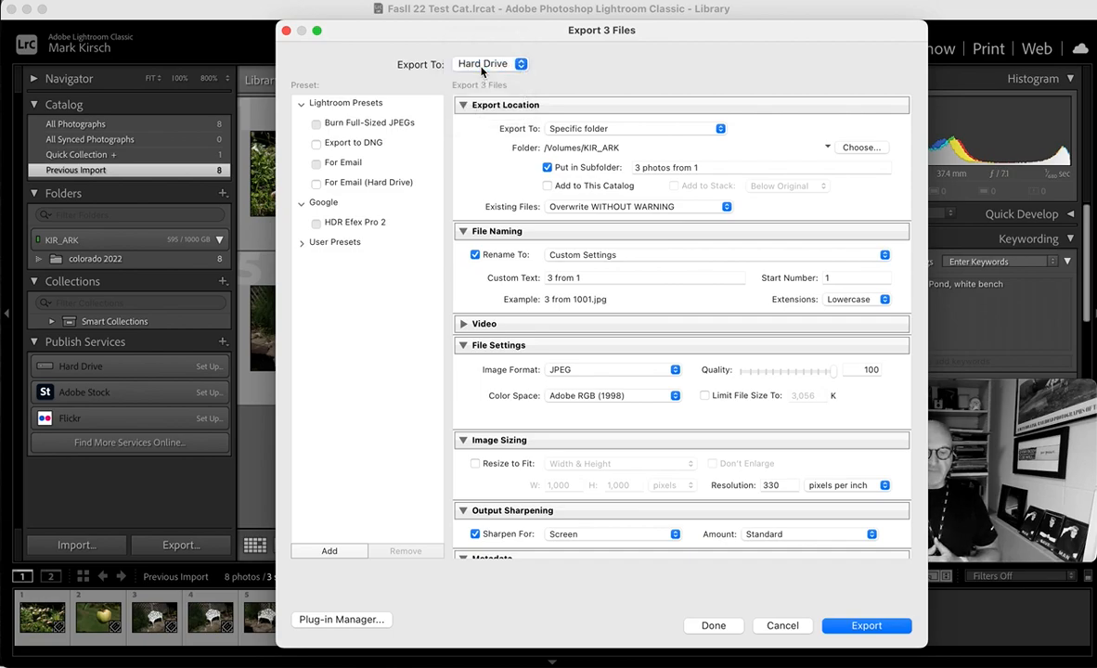
{"action": "left_click", "coordinate": [580, 129]}
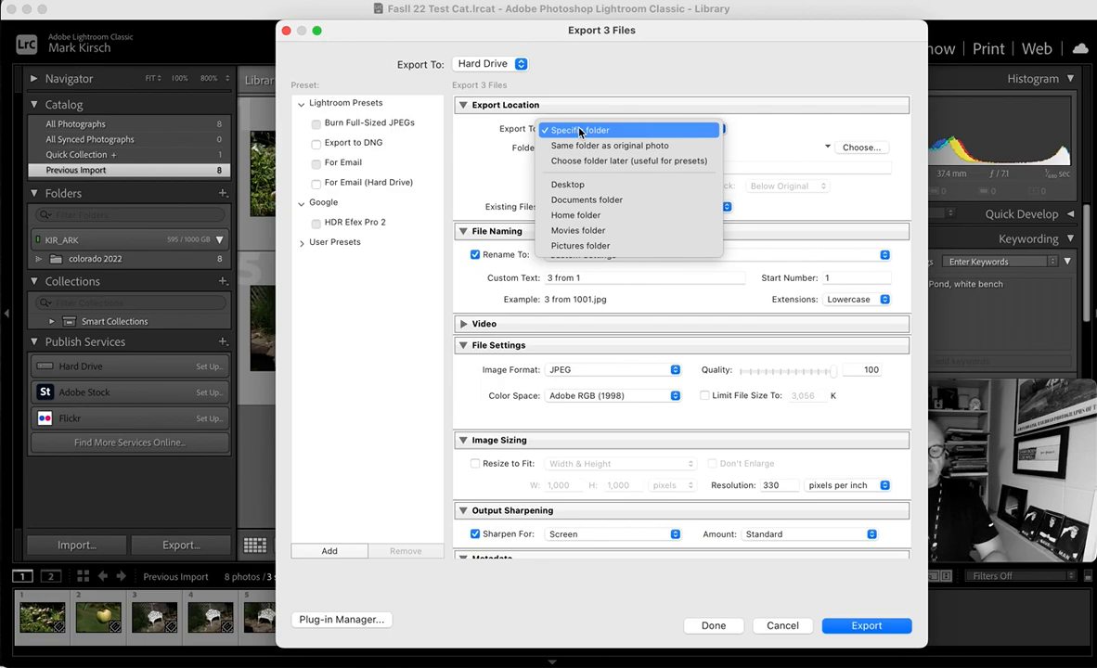
{"action": "left_click", "coordinate": [575, 189]}
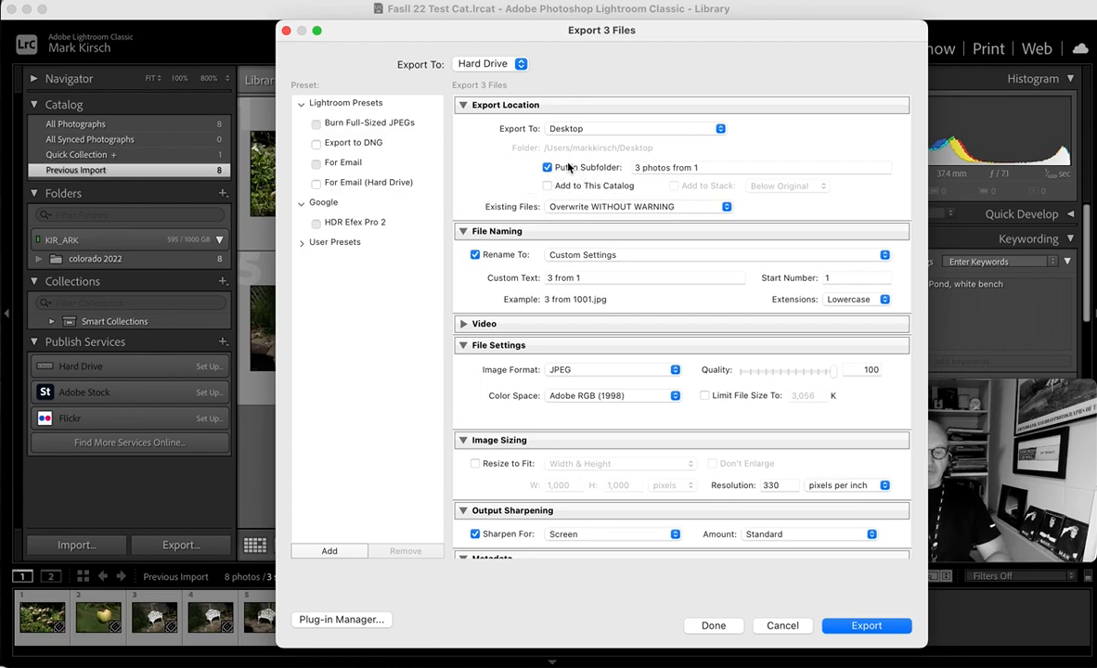
- Name the export subfolder "3 photos from 1 photo"
{"action": "left_click", "coordinate": [703, 167]}
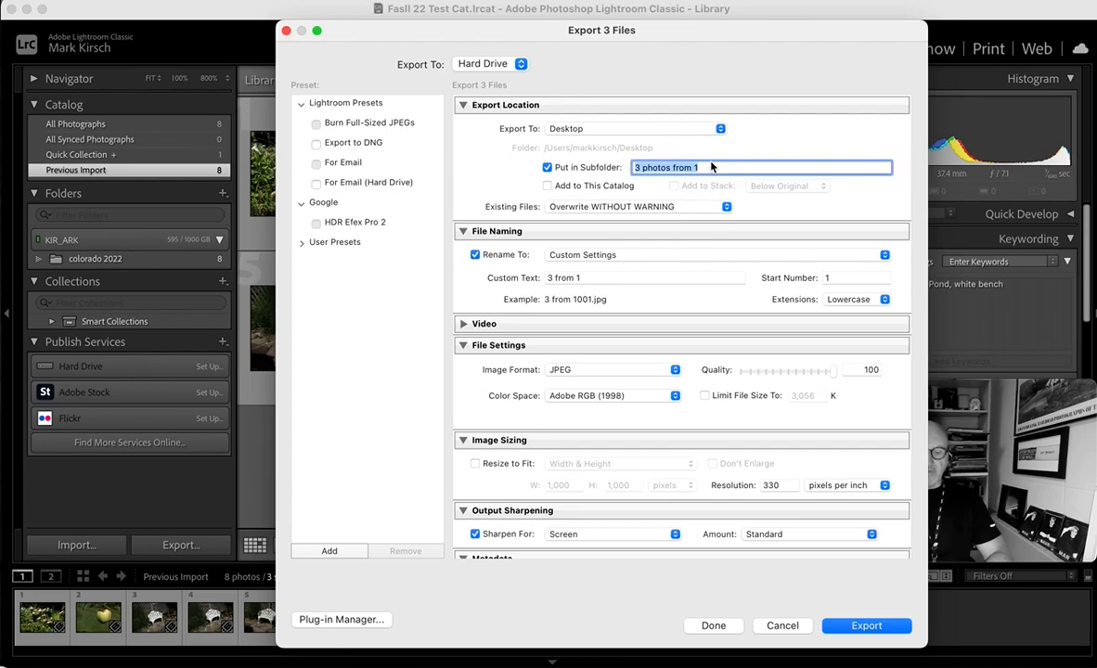
{"action": "left_click", "coordinate": [711, 165]}
{"action": "type", "text": "phot"}
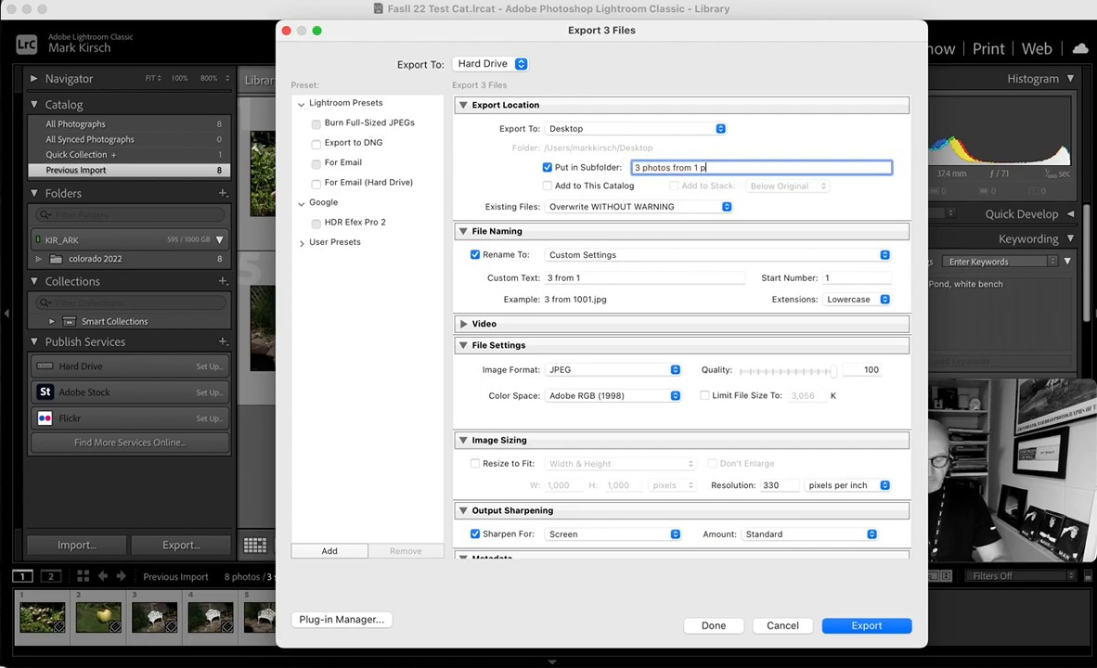
{"action": "type", "text": "o"}
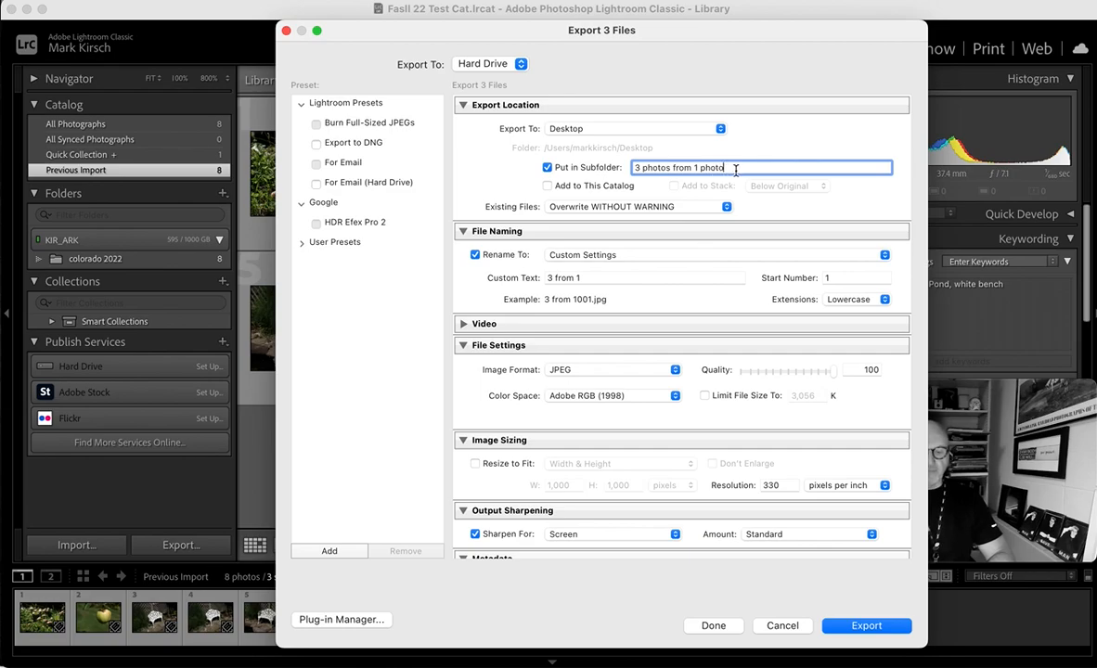
- Set the handling of existing files to "Ask what to do"
{"action": "left_click", "coordinate": [666, 208]}
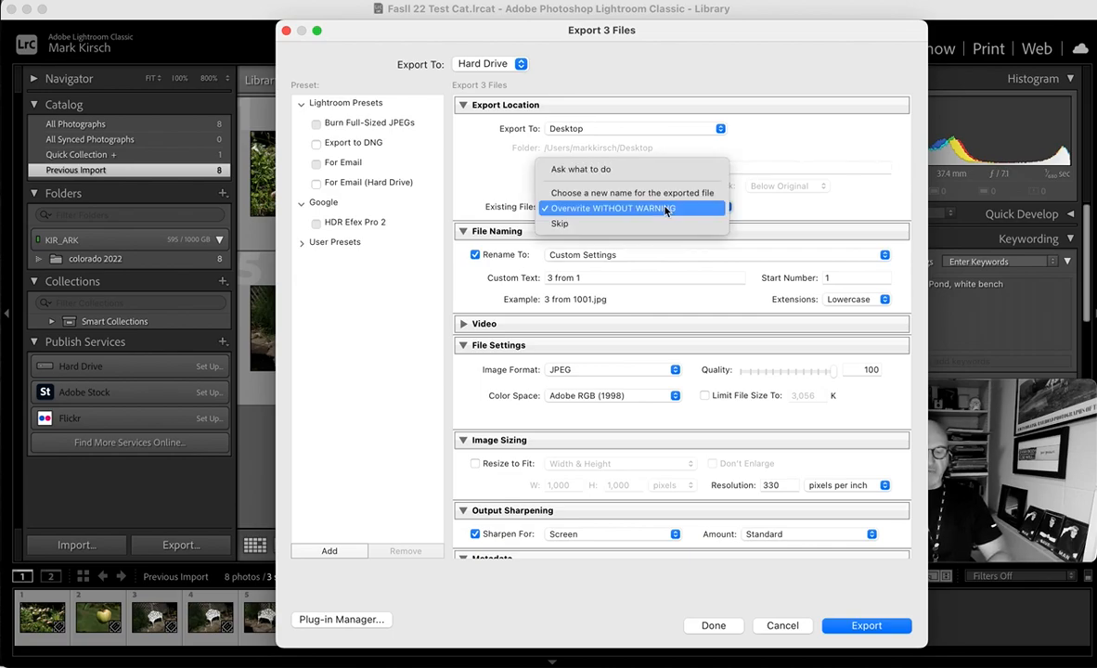
{"action": "left_click", "coordinate": [605, 168]}
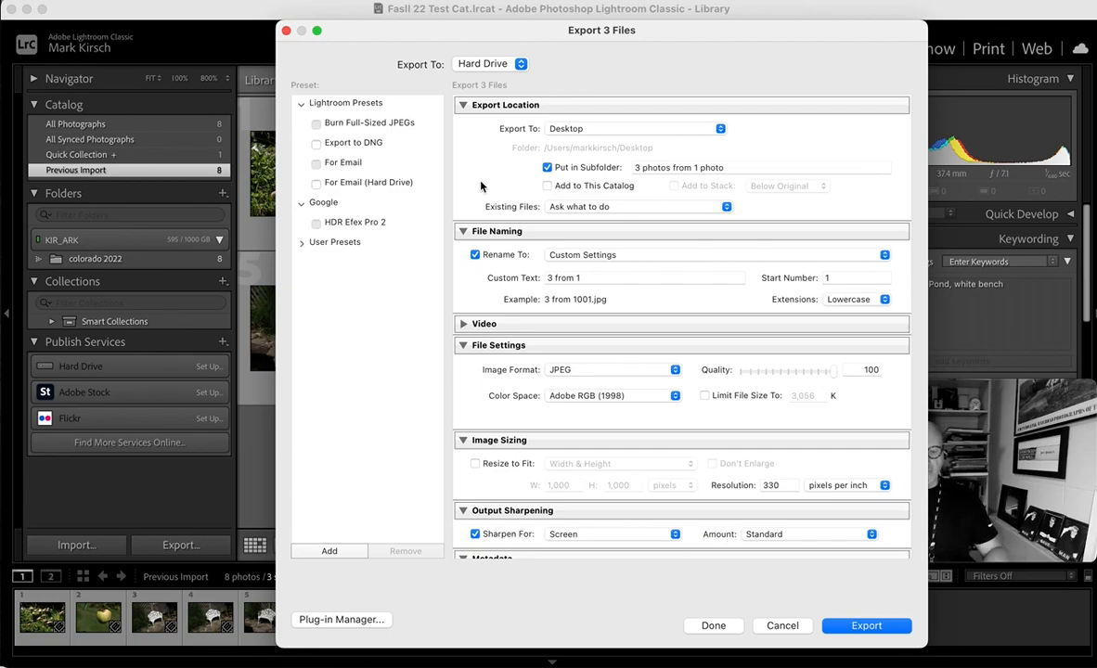
{"action": "left_click", "coordinate": [555, 207]}
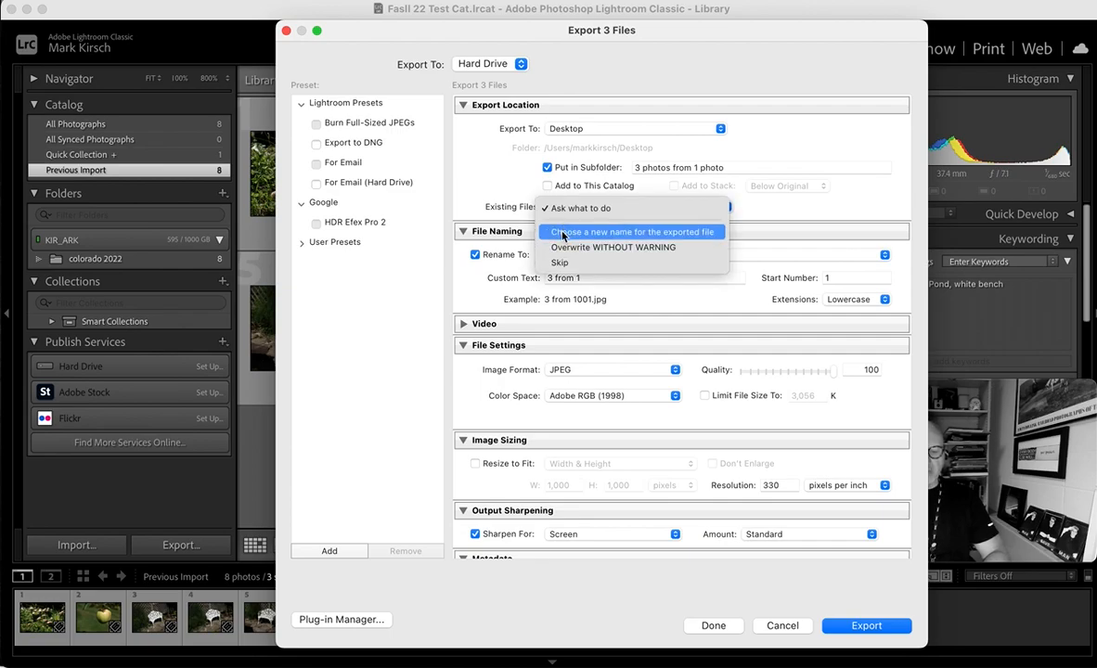
{"action": "left_click", "coordinate": [560, 209]}
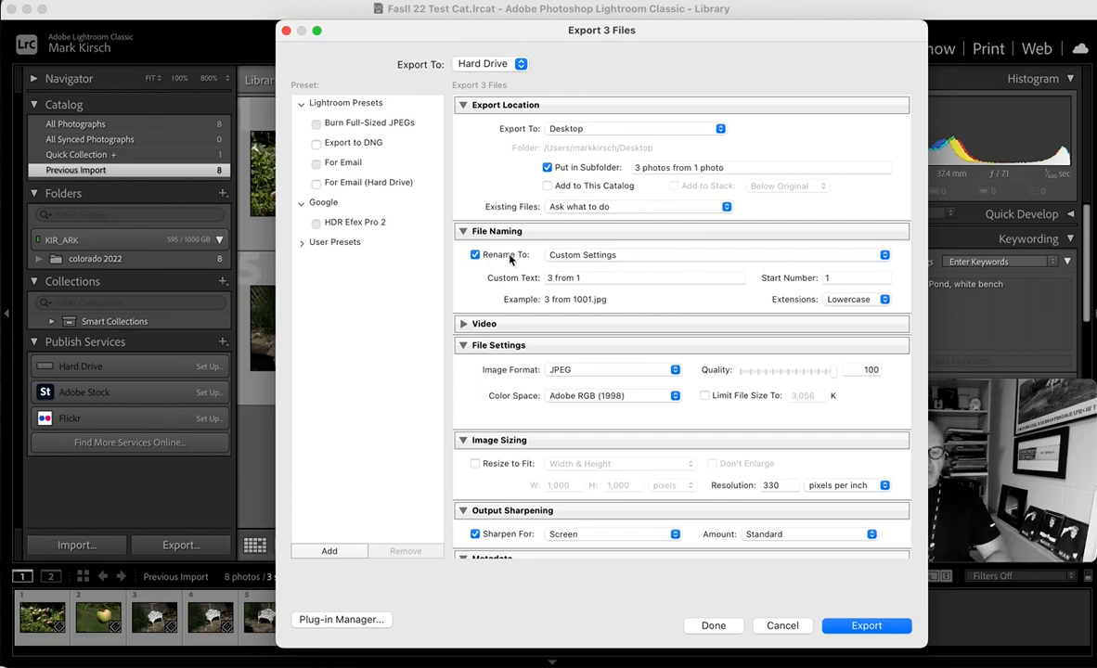
- Look through the file naming templates and turn off renaming so the exports use the original file names
{"action": "left_click", "coordinate": [582, 256]}
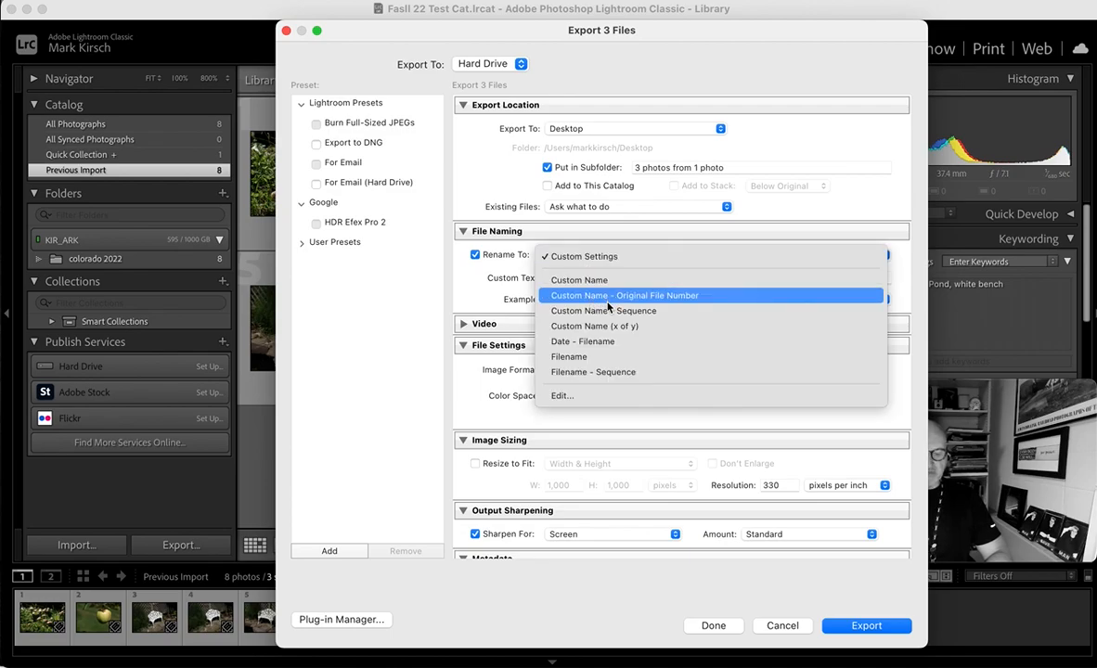
{"action": "left_click", "coordinate": [499, 258]}
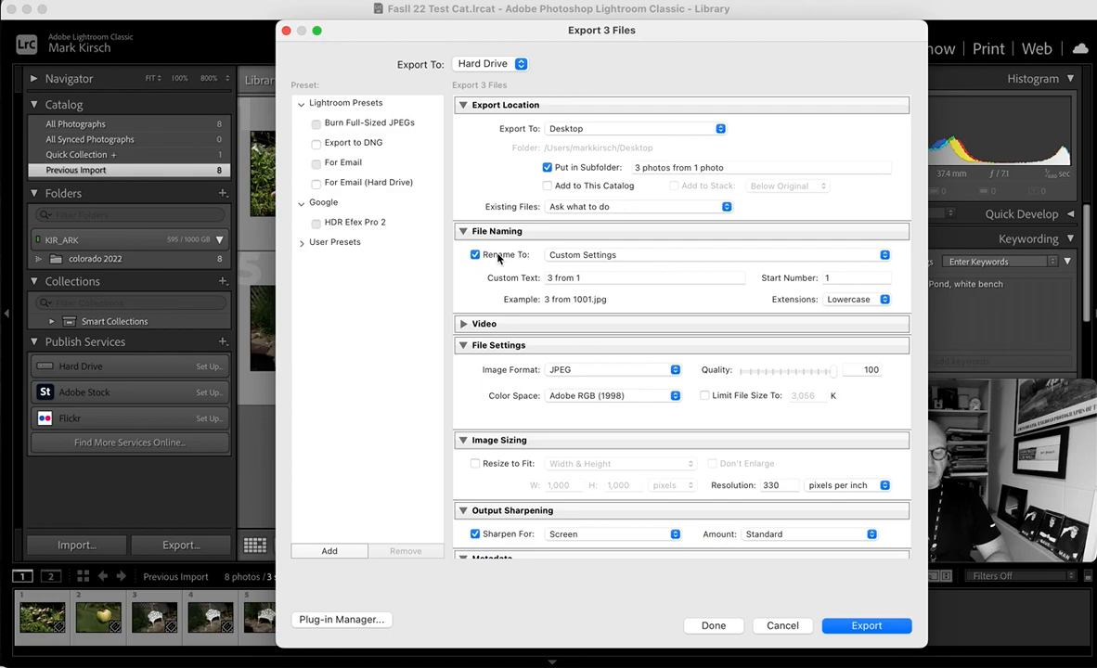
{"action": "left_click", "coordinate": [478, 256]}
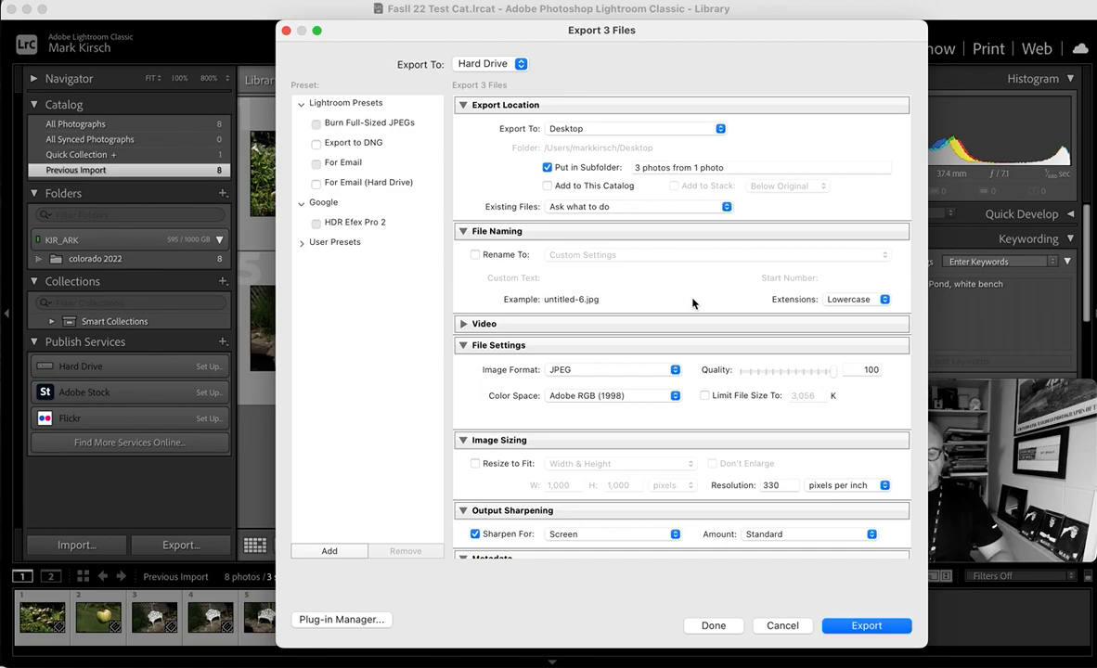
- Try the 3,056 K file size limit for the JPEG exports and turn it back off
{"action": "scroll", "coordinate": [622, 304], "scroll_direction": "down", "scroll_amount": 3}
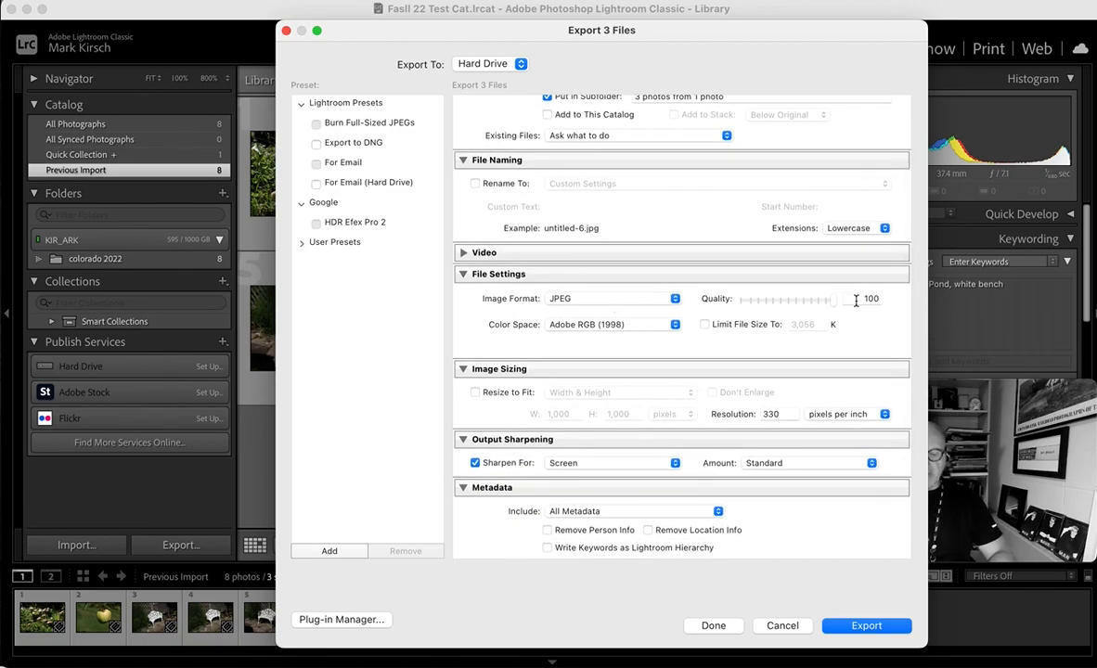
{"action": "scroll", "coordinate": [685, 309], "scroll_direction": "down", "scroll_amount": 3}
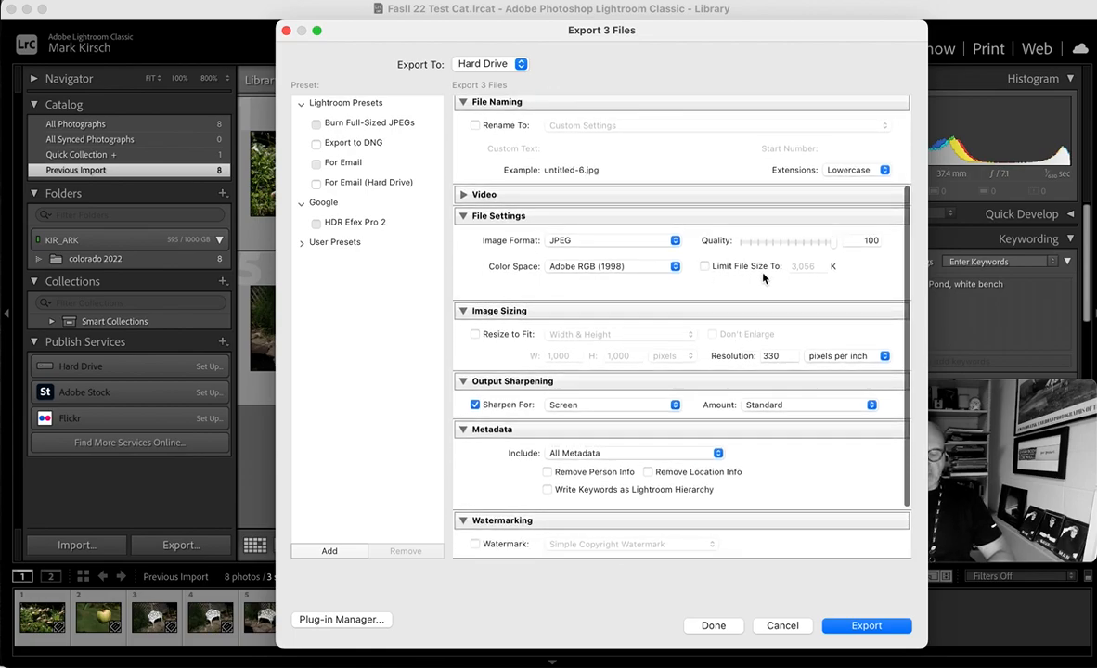
{"action": "left_click", "coordinate": [711, 267]}
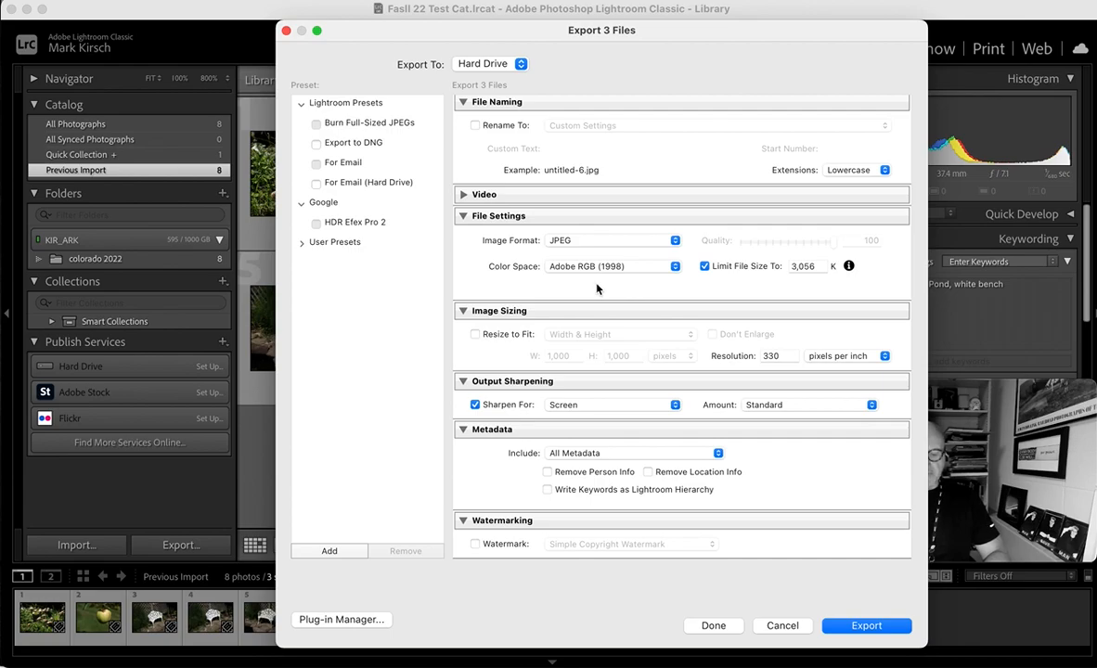
{"action": "left_click", "coordinate": [704, 266]}
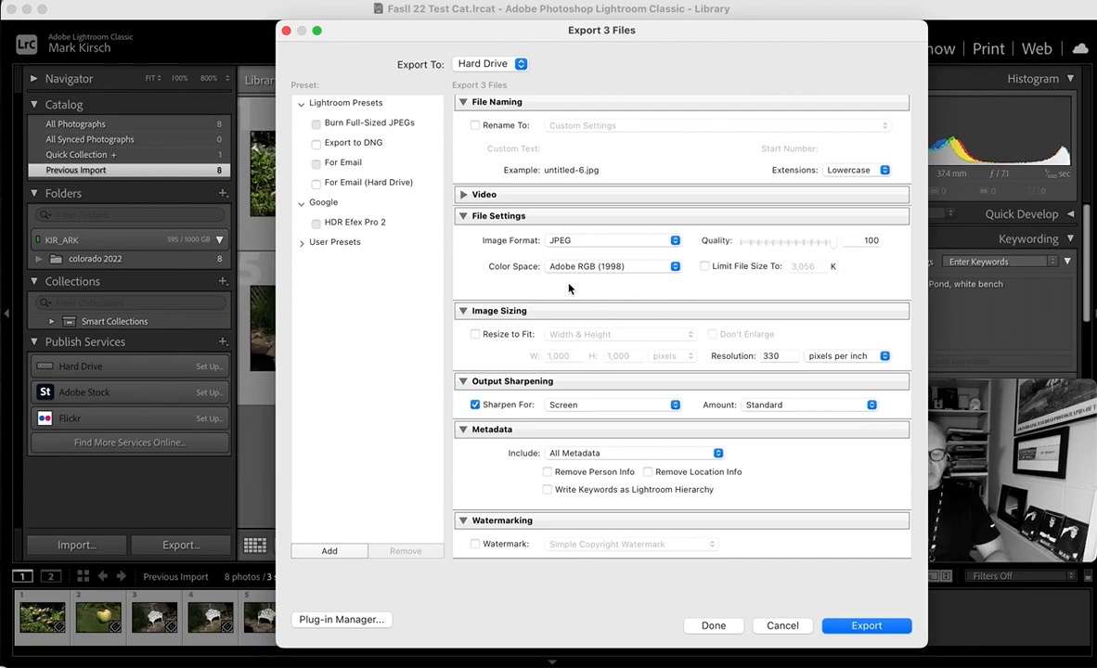
- Try the Simple Copyright Watermark on the exported photos and turn it back off
{"action": "scroll", "coordinate": [464, 281], "scroll_direction": "down", "scroll_amount": 3}
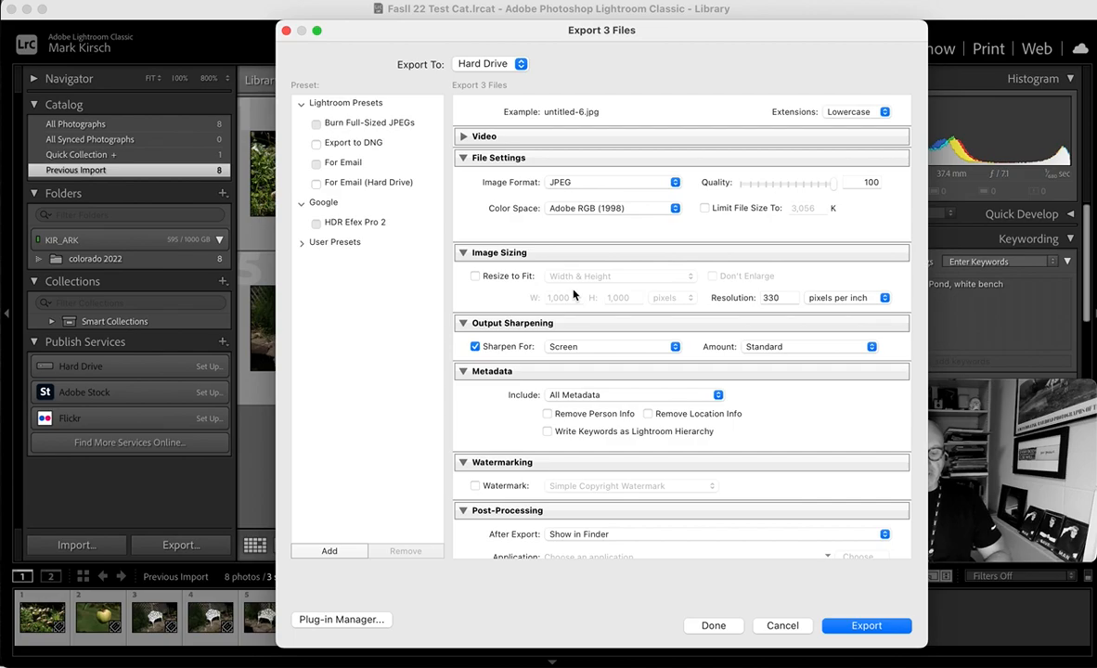
{"action": "scroll", "coordinate": [573, 294], "scroll_direction": "down", "scroll_amount": 1}
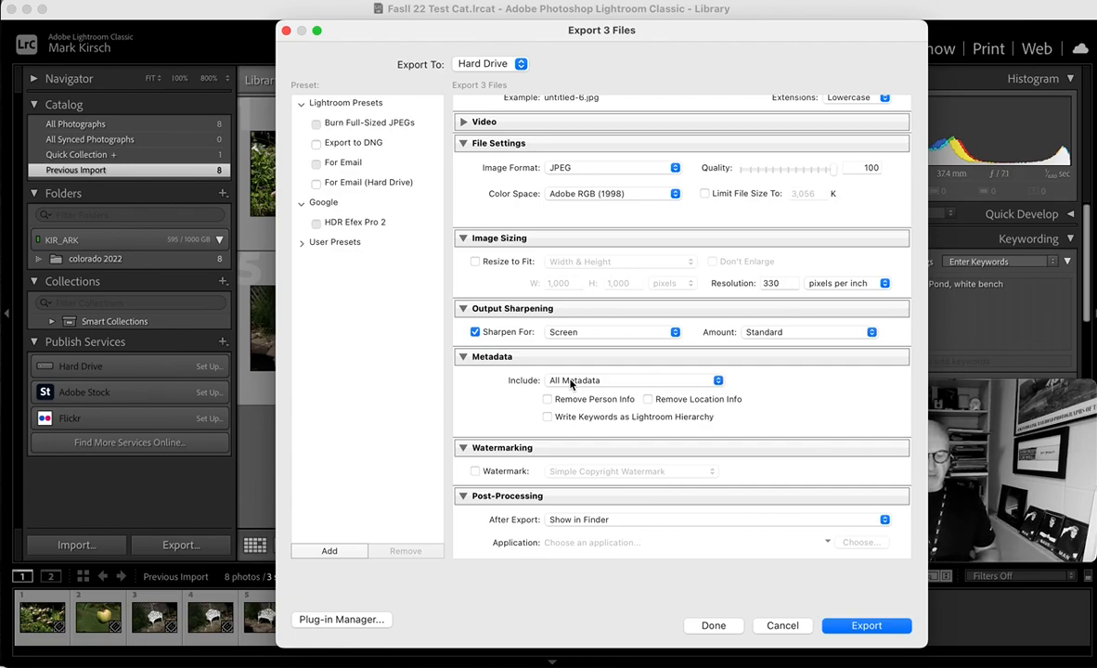
{"action": "scroll", "coordinate": [662, 459], "scroll_direction": "down", "scroll_amount": 2}
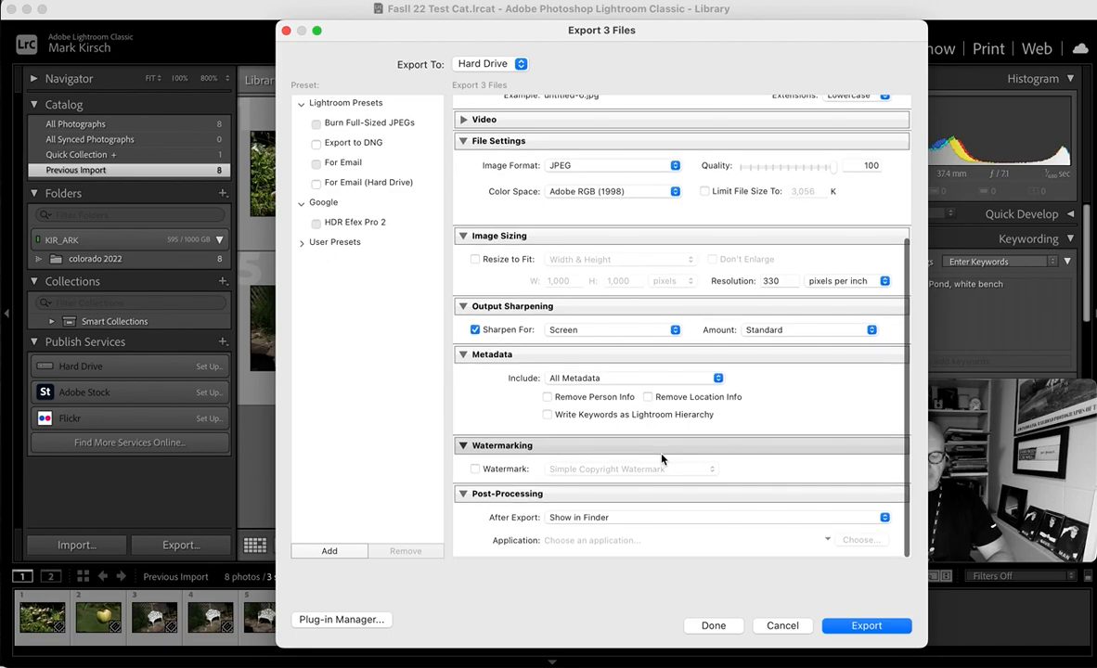
{"action": "left_click", "coordinate": [492, 472]}
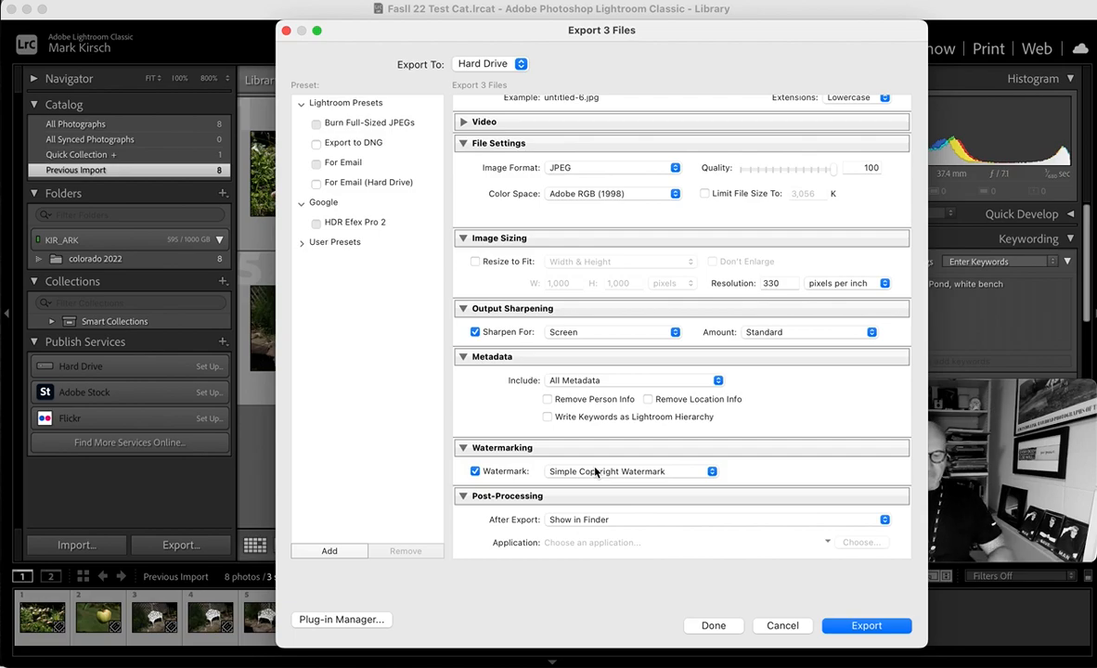
{"action": "left_click", "coordinate": [476, 471]}
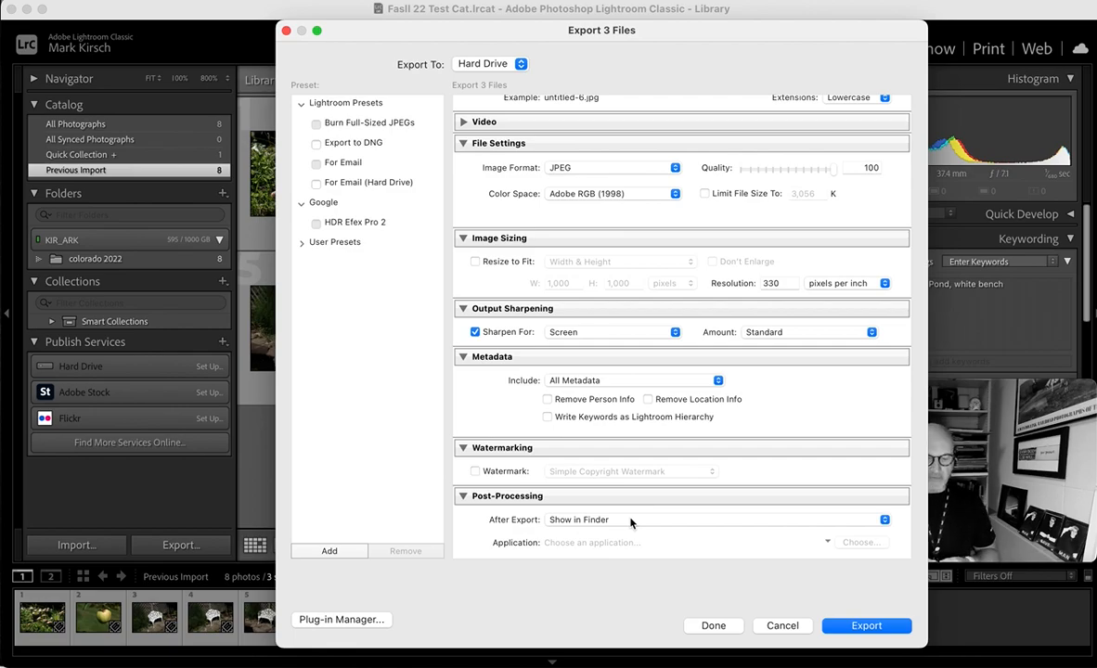
- Review the export settings and export the three bench photos
{"action": "scroll", "coordinate": [537, 335], "scroll_direction": "up", "scroll_amount": 5}
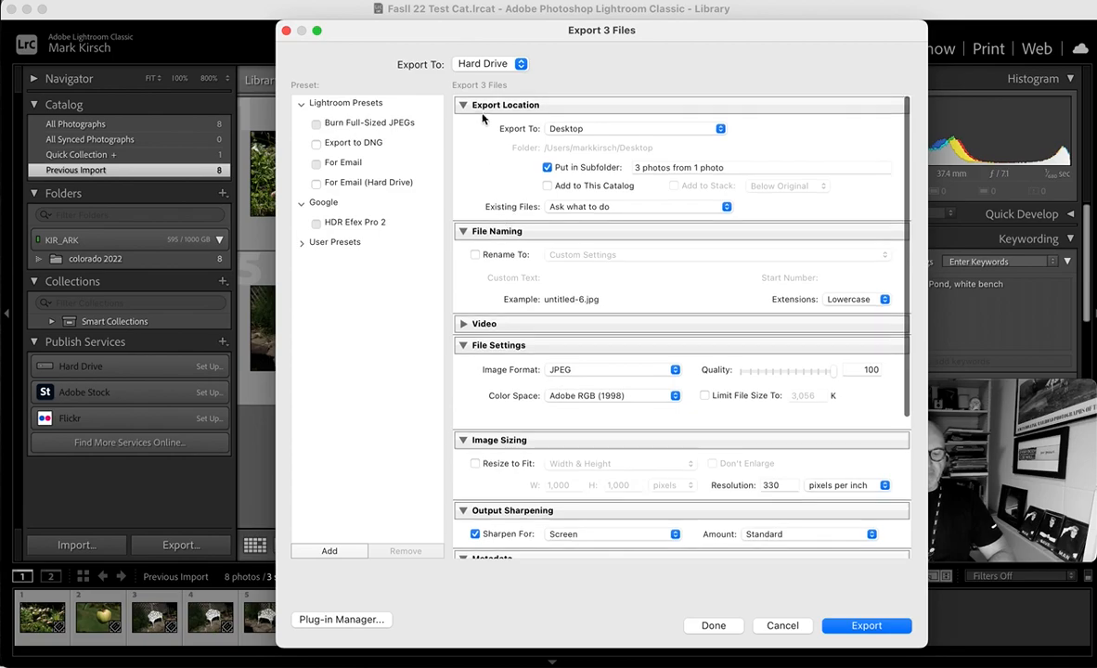
{"action": "scroll", "coordinate": [568, 338], "scroll_direction": "down", "scroll_amount": 3}
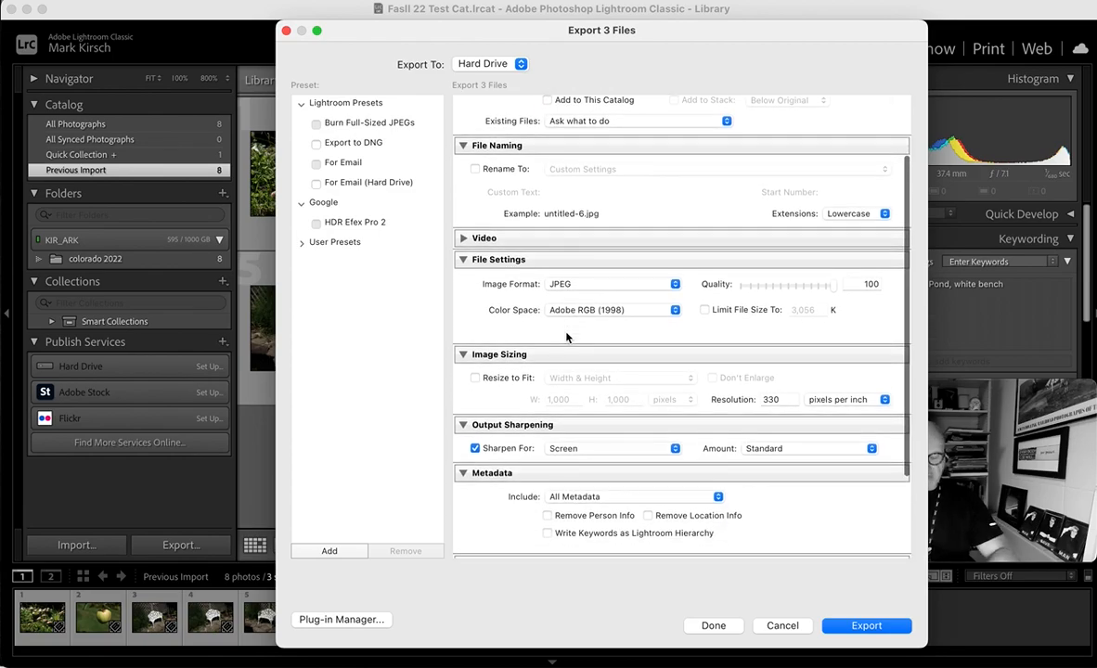
{"action": "scroll", "coordinate": [567, 338], "scroll_direction": "down", "scroll_amount": 4}
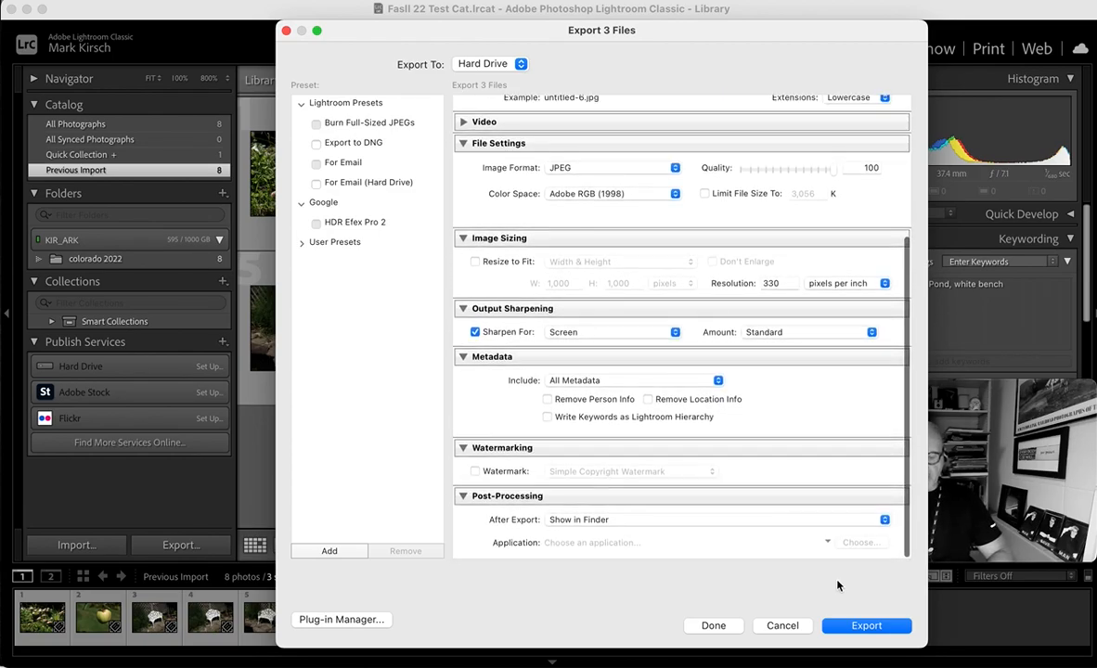
{"action": "left_click", "coordinate": [859, 627]}
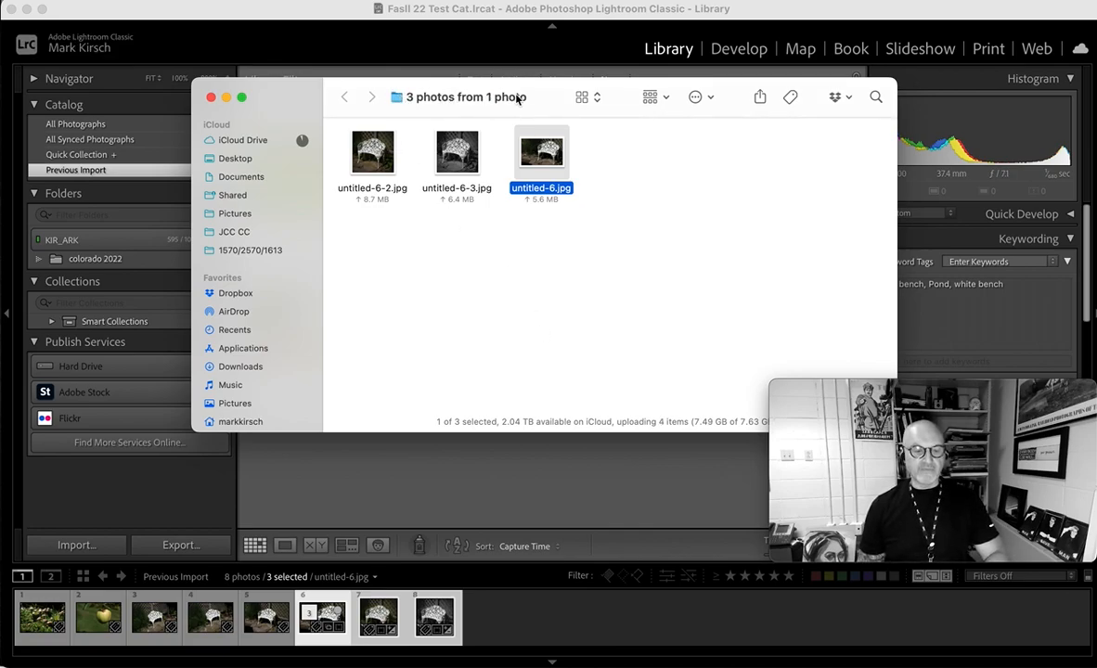
- Preview the three exported JPEGs, untitled-6-2.jpg, untitled-6-3.jpg and untitled-6.jpg, in the export folder, and close the folder window
{"action": "left_click", "coordinate": [361, 160]}
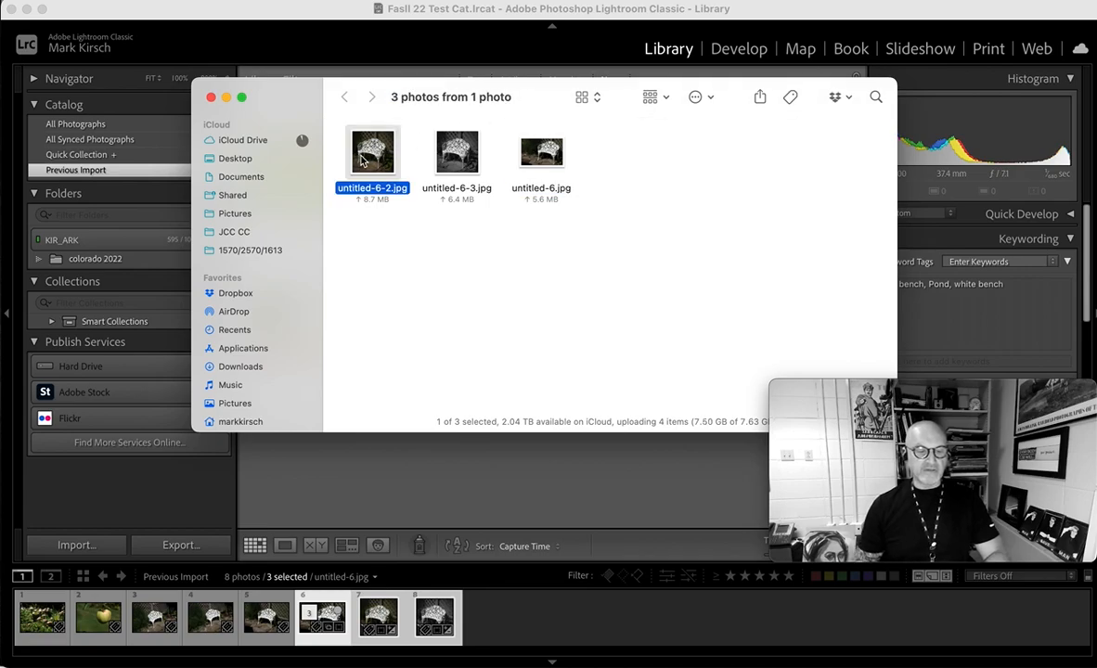
{"action": "key", "text": "space"}
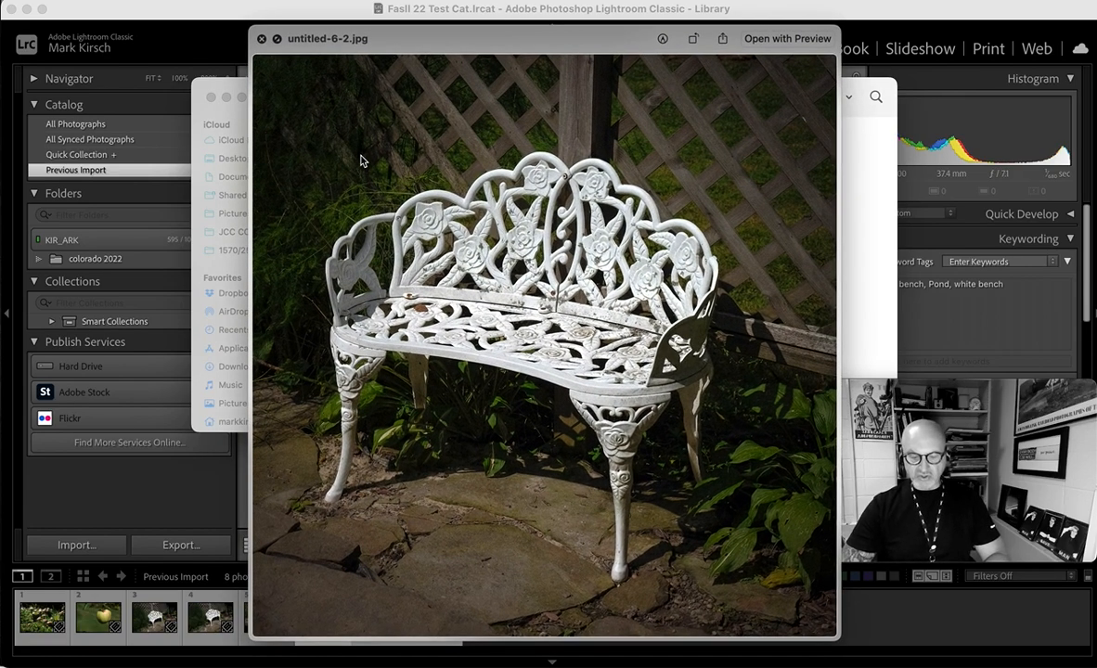
{"action": "key", "text": "Right"}
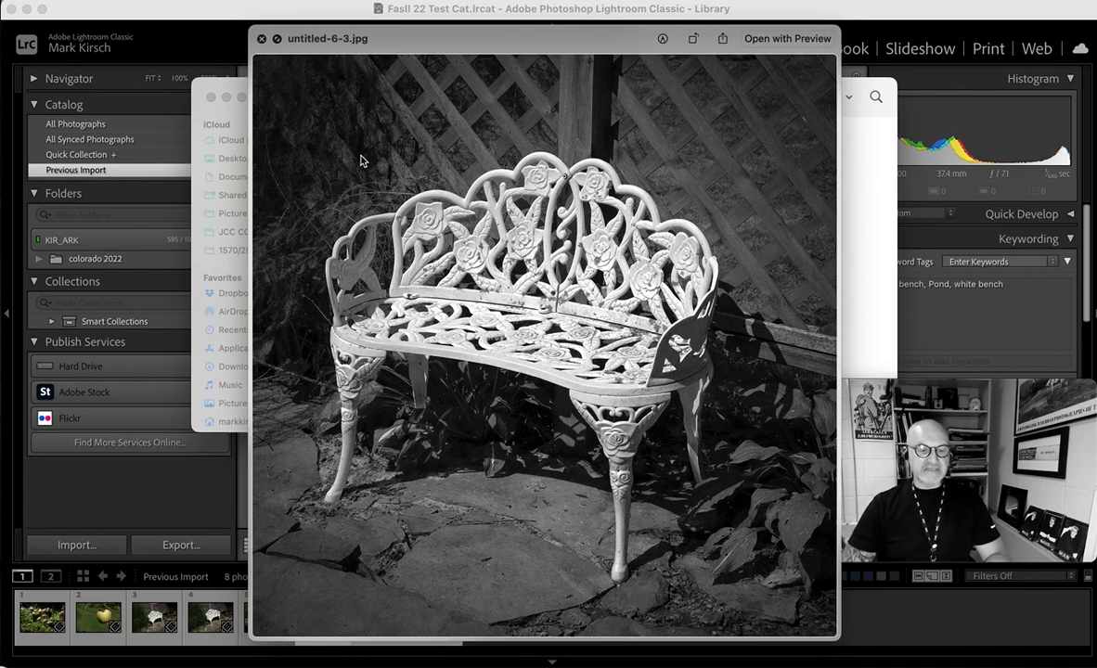
{"action": "key", "text": "Right"}
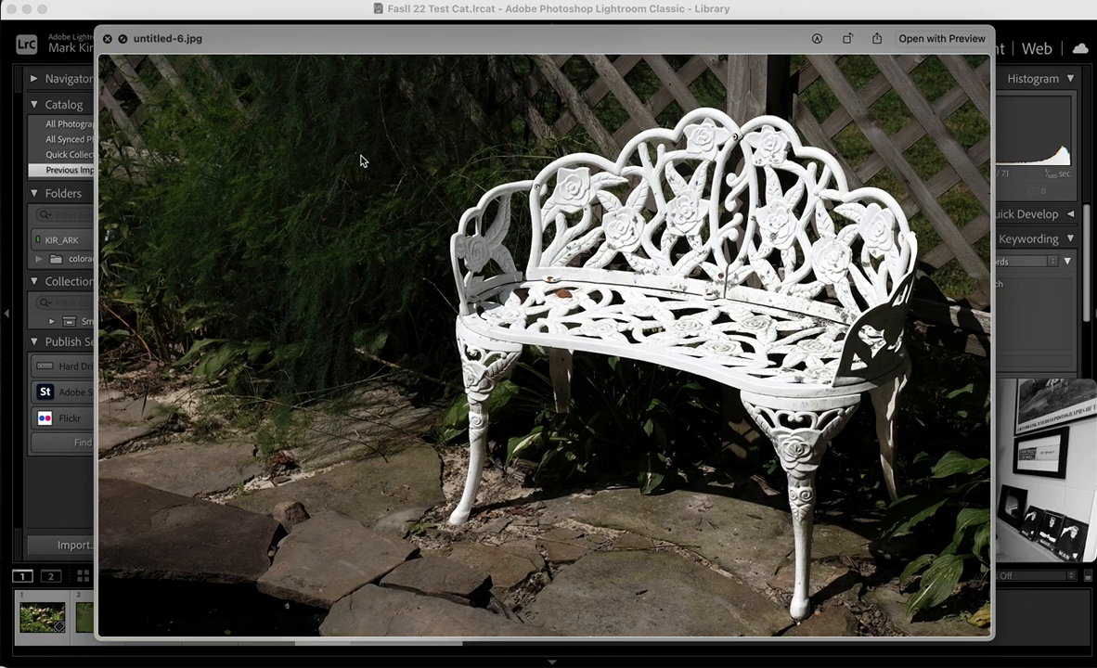
{"action": "left_click", "coordinate": [105, 41]}
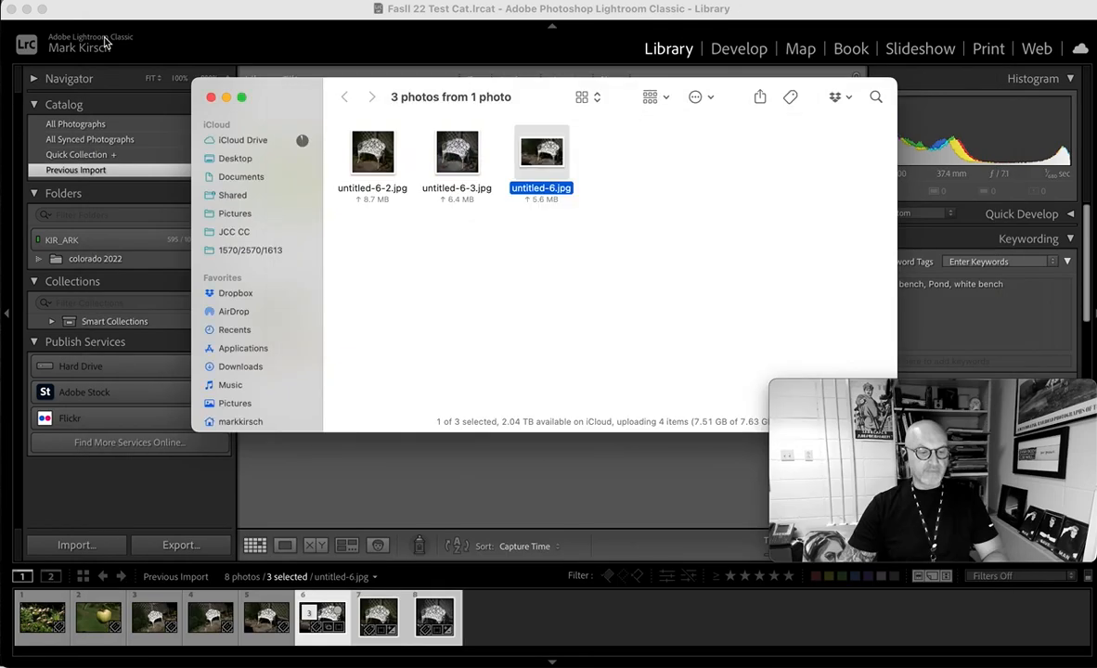
{"action": "left_click", "coordinate": [210, 99]}
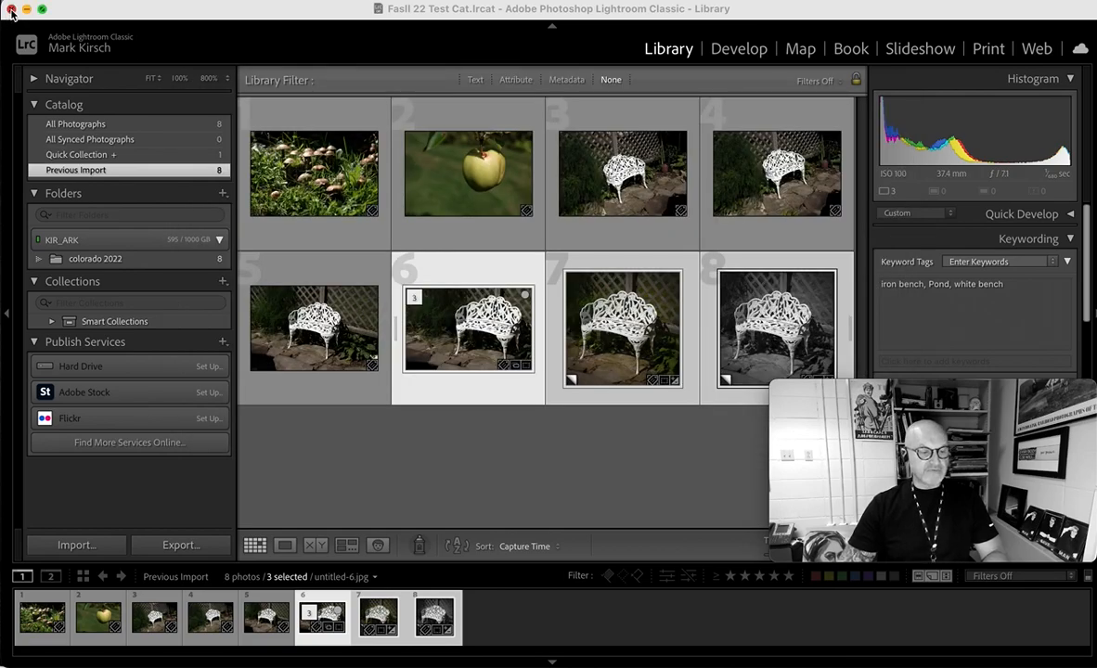
- Close Lightroom Classic and move the "3 photos from 1 photo" folder to an empty area of the desktop
{"action": "left_click", "coordinate": [11, 9]}
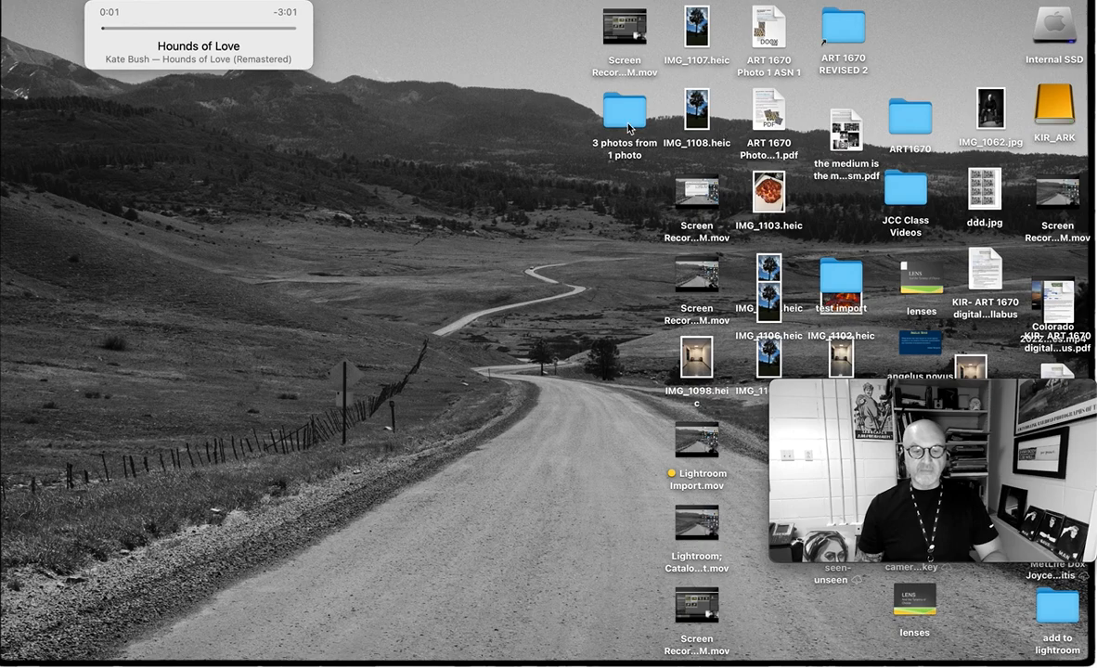
{"action": "left_click_drag", "start_coordinate": [622, 111], "coordinate": [548, 80]}
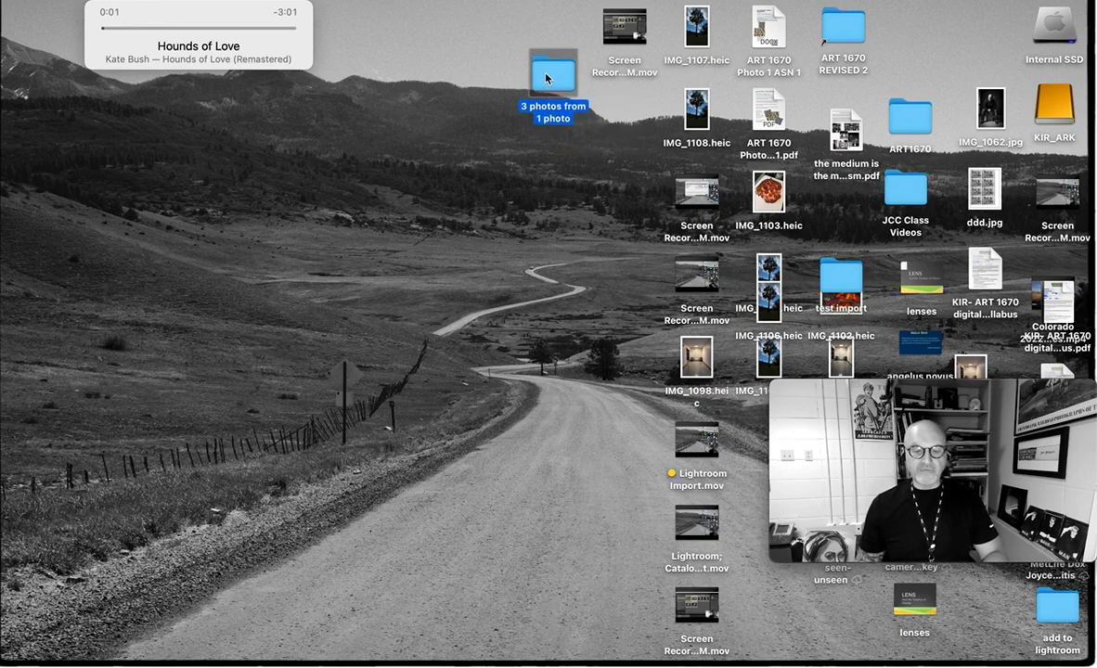
- Open the "3 photos from 1 photo" folder from the desktop, flip through full-size previews of its bench photos, and close it
{"action": "double_click", "coordinate": [546, 78]}
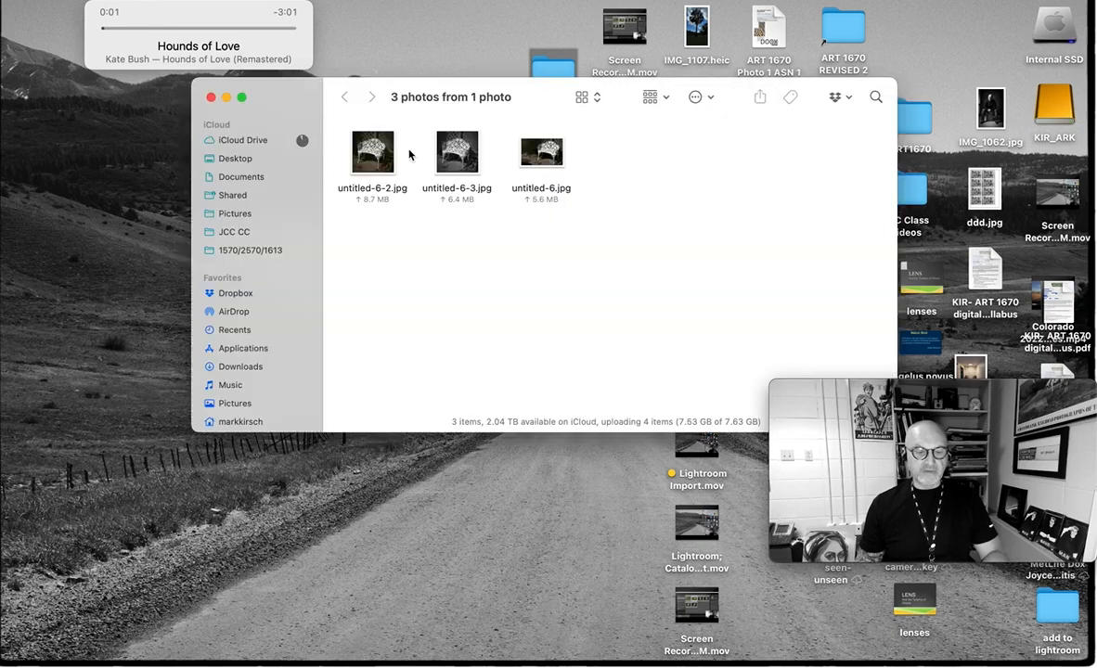
{"action": "left_click", "coordinate": [372, 151]}
{"action": "key", "text": "space"}
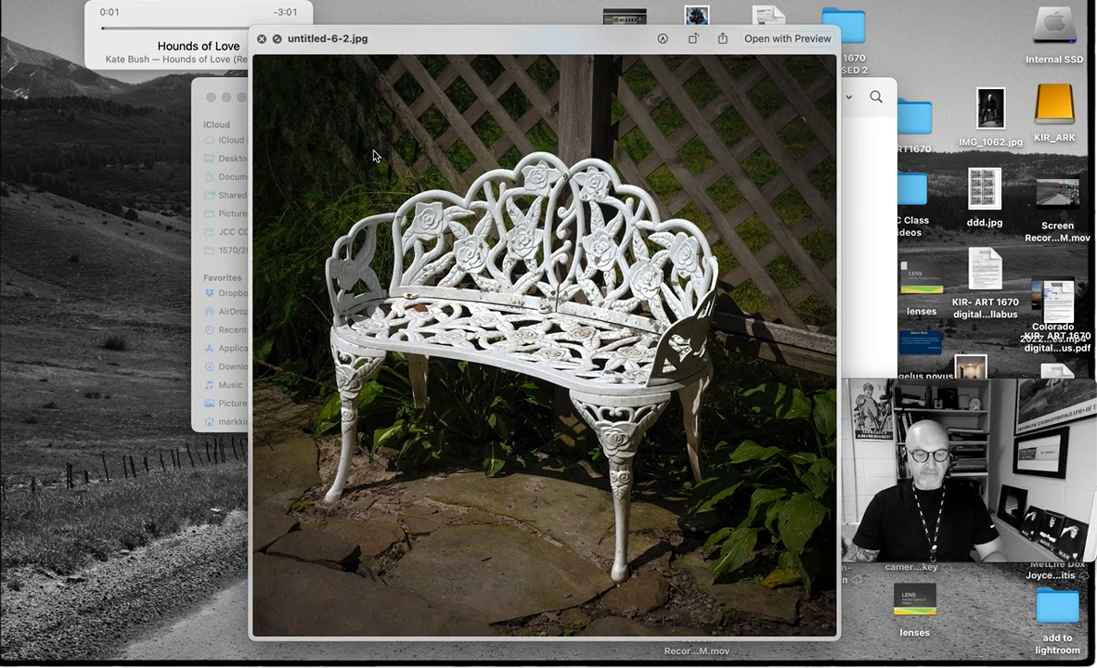
{"action": "key", "text": "Right"}
{"action": "key", "text": "Right"}
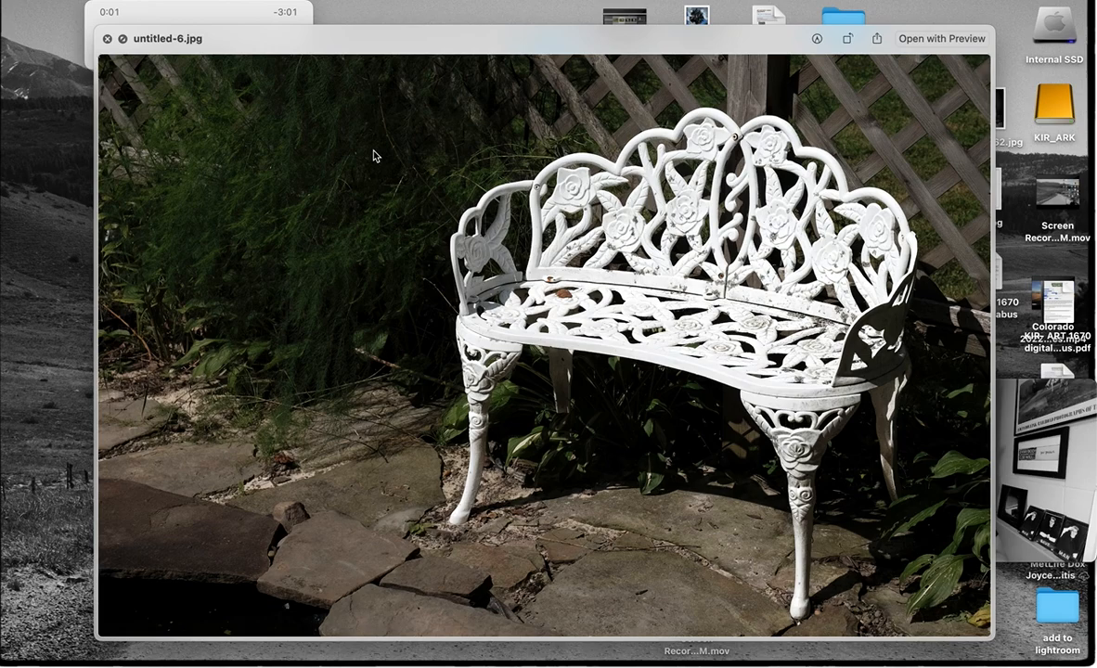
{"action": "key", "text": "space"}
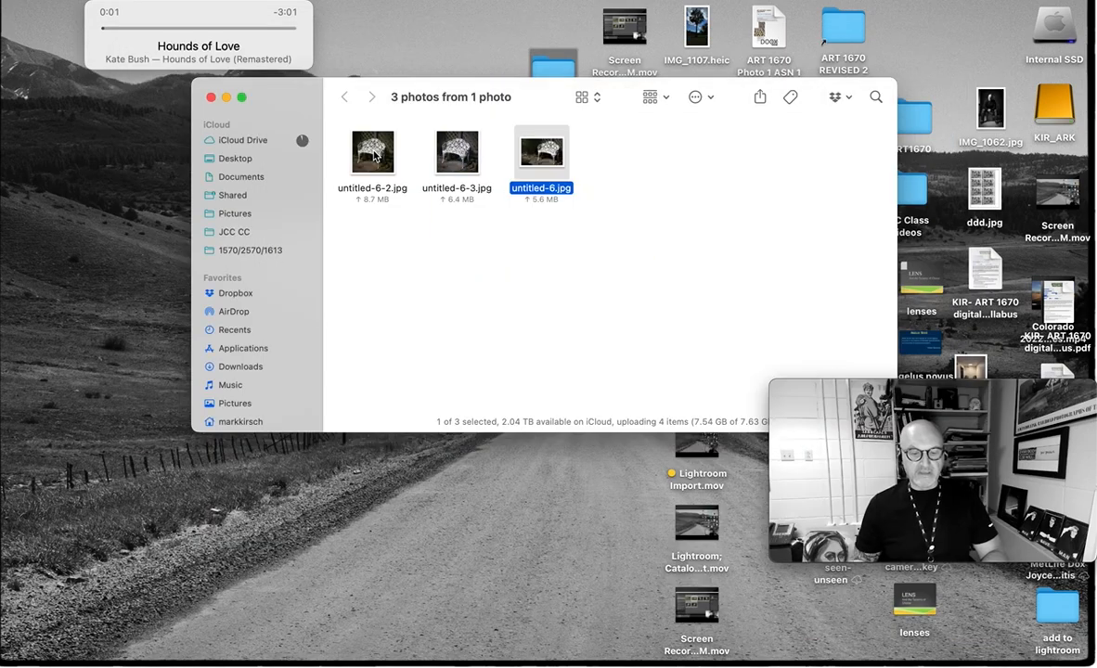
{"action": "left_click", "coordinate": [211, 97]}
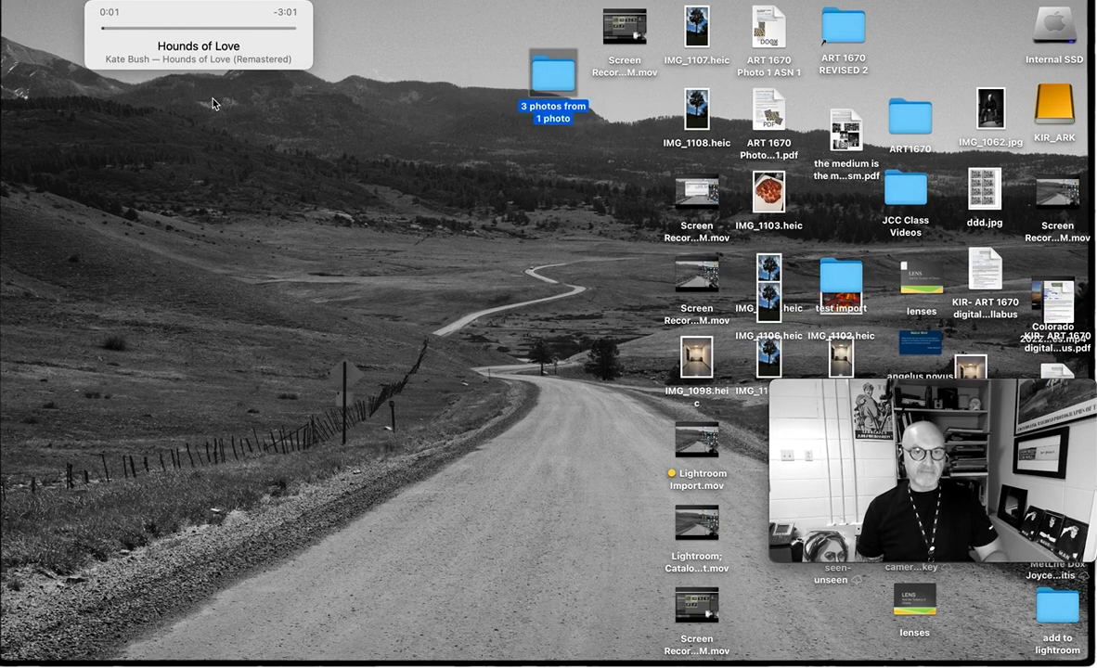